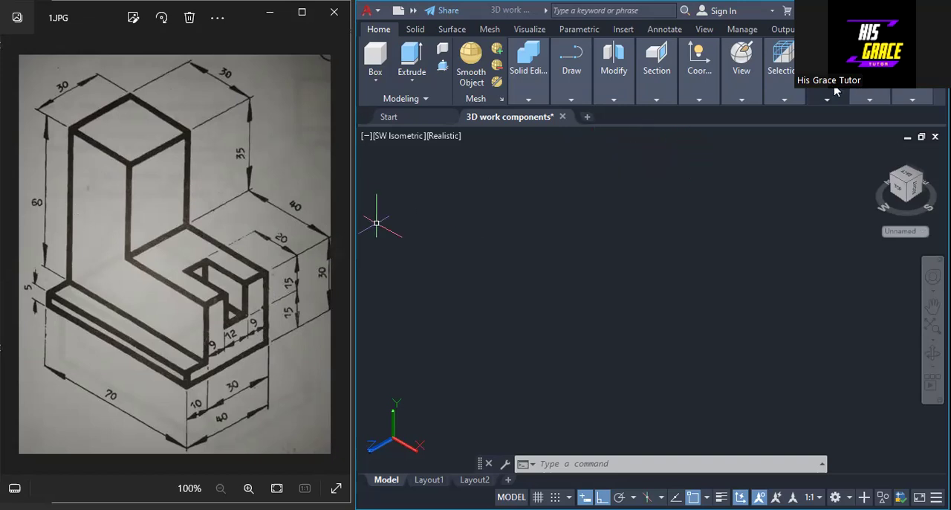
pyautogui.click(744, 104)
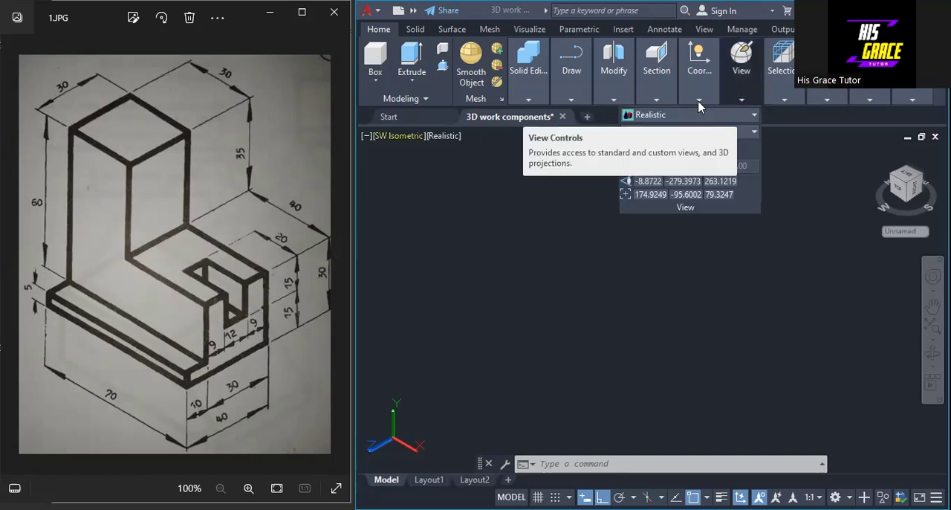
pyautogui.moveTo(696, 105)
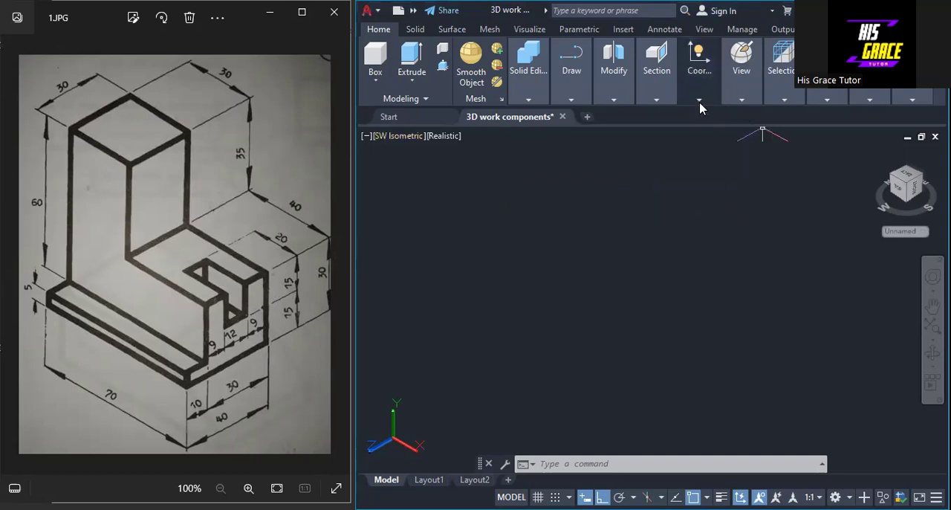
pyautogui.click(699, 100)
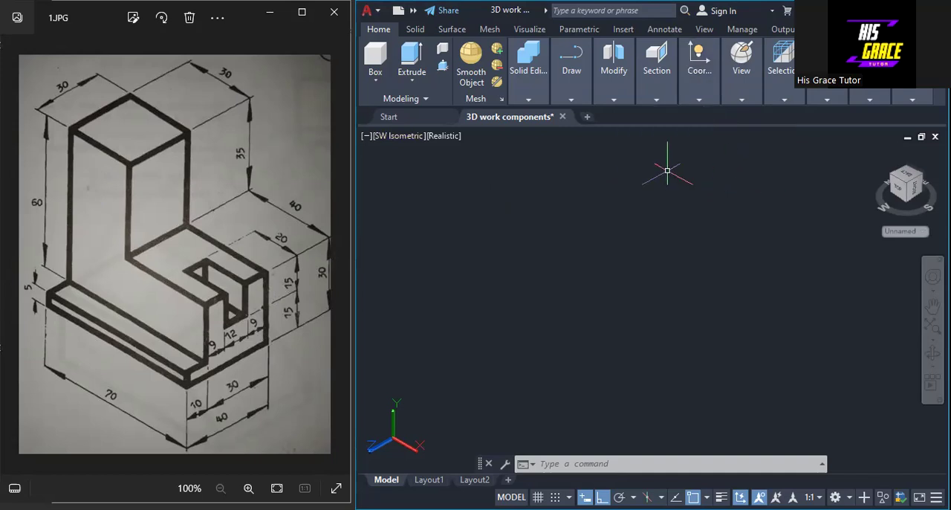
# Start a polyline for the L-shaped side profile with segments of 65 down, 70 along positive X and 30 up
pyautogui.click(571, 100)
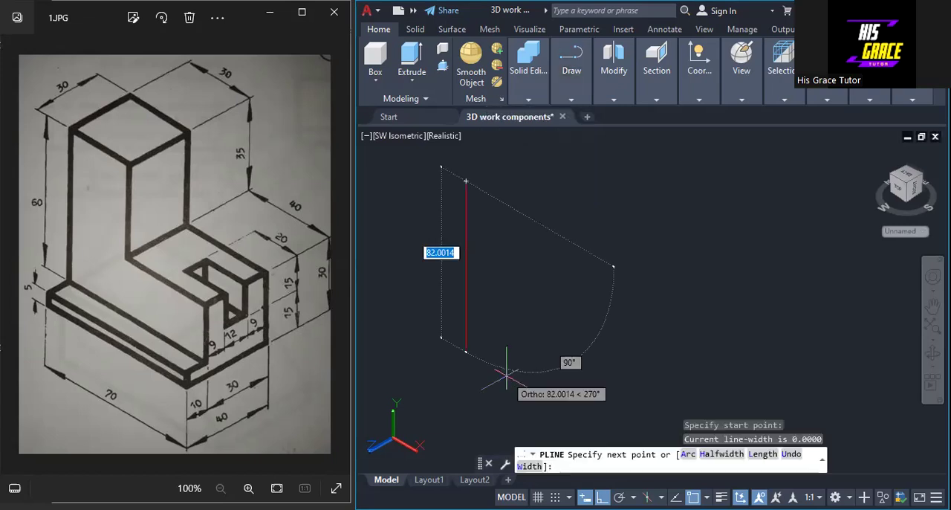
pyautogui.write('65')
pyautogui.press('Return')
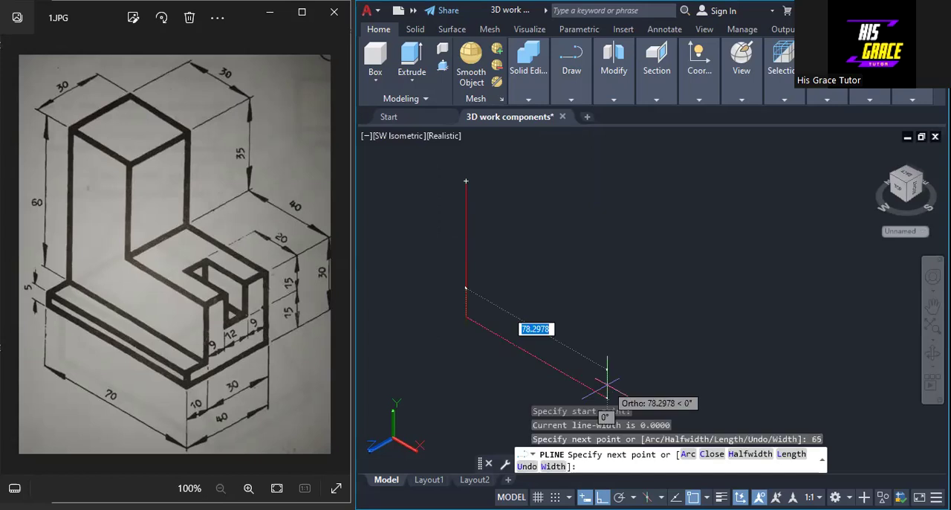
pyautogui.write('70')
pyautogui.press('Return')
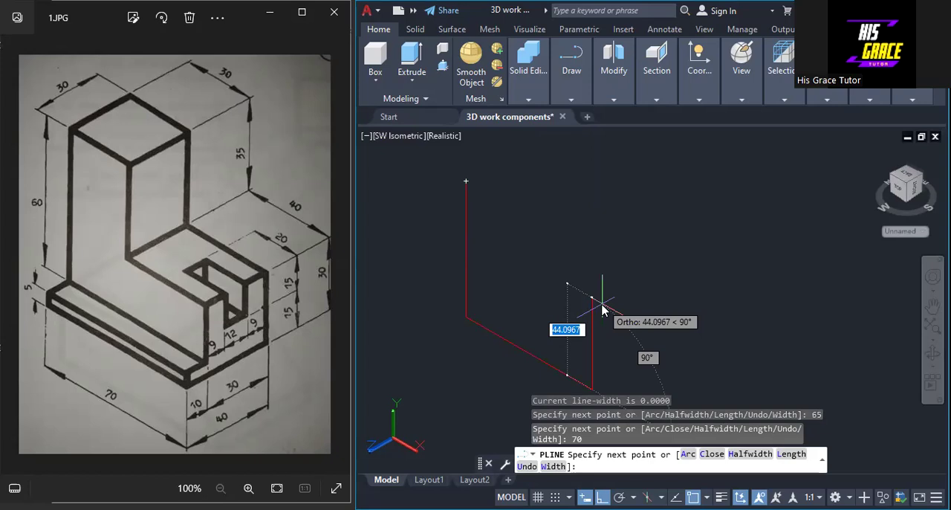
pyautogui.write('30')
pyautogui.press('Return')
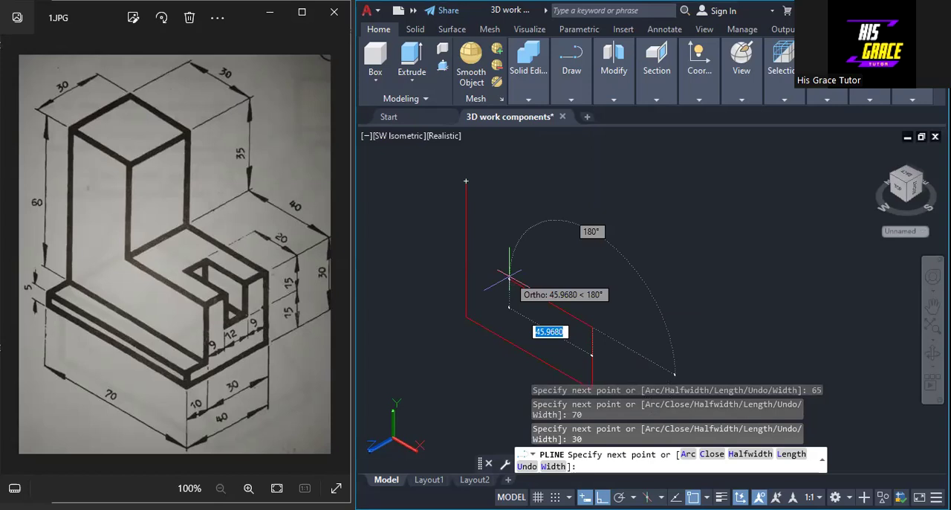
# Complete the L-shaped profile with segments of 40 along negative X, 35 up and 30 back to the start point, ending the polyline
pyautogui.write('40')
pyautogui.press('Return')
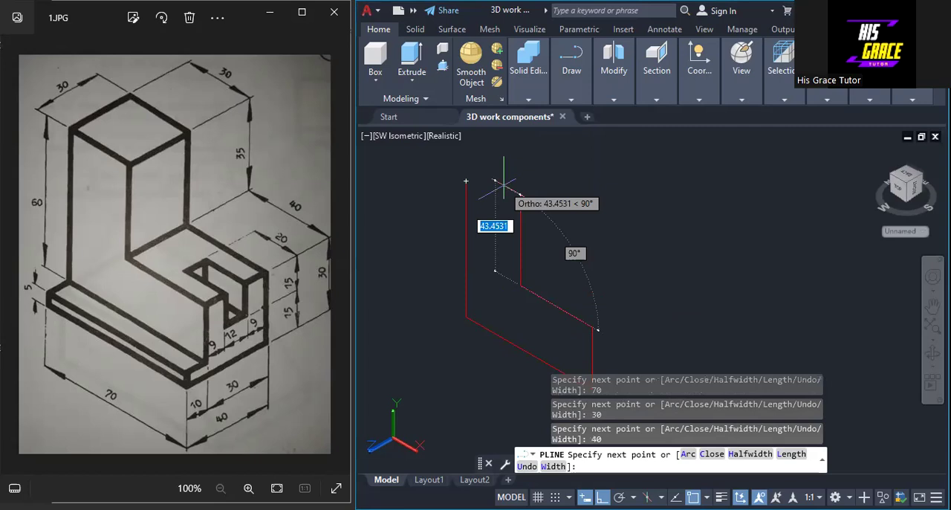
pyautogui.write('35')
pyautogui.press('Return')
pyautogui.write('30')
pyautogui.press('Return')
pyautogui.rightClick(465, 183)
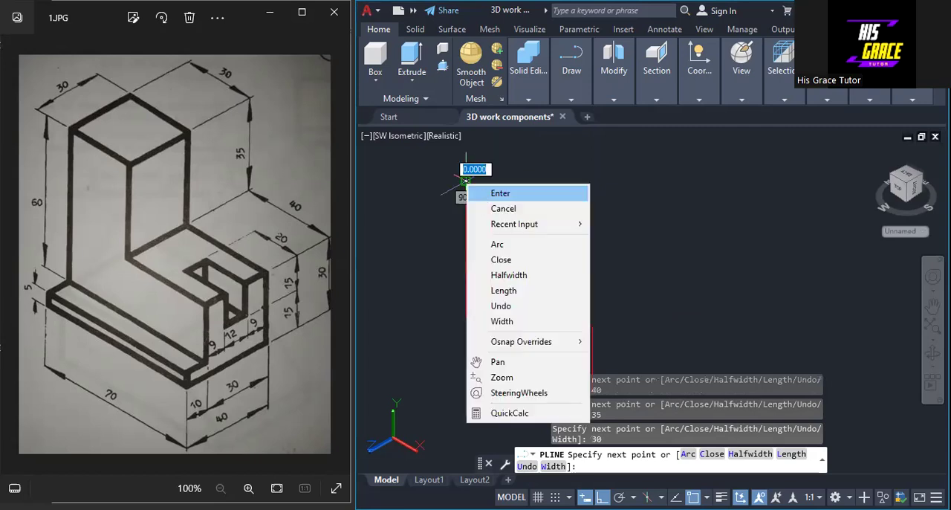
pyautogui.click(484, 194)
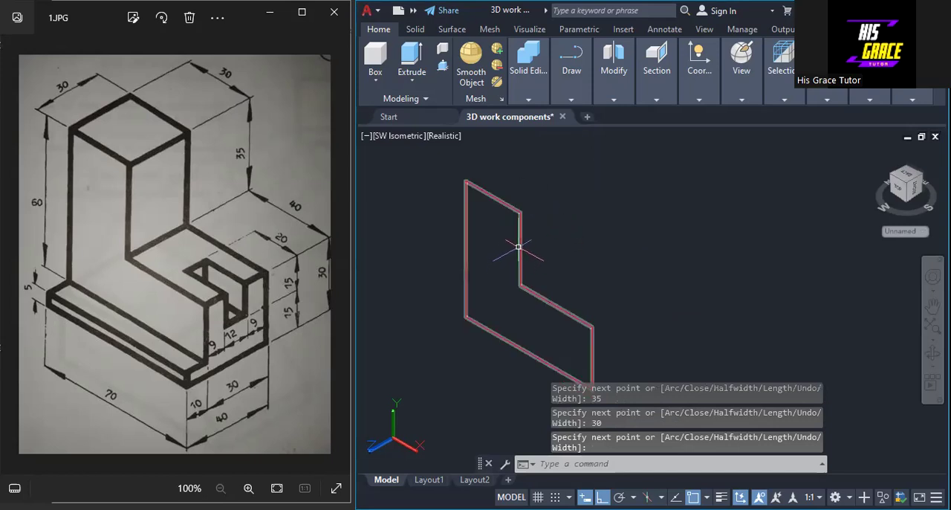
# Extrude the L-shaped profile 40 units in the negative Z direction as a solid
pyautogui.click(412, 61)
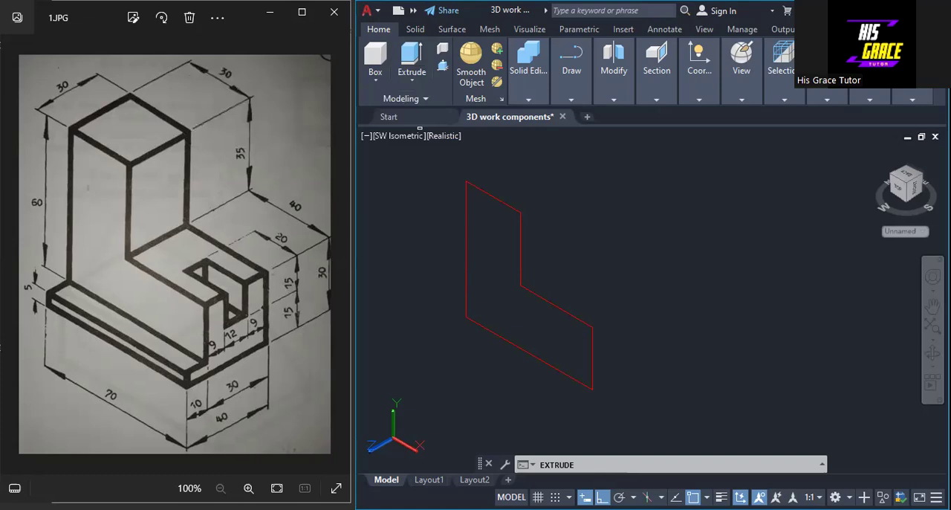
pyautogui.click(520, 248)
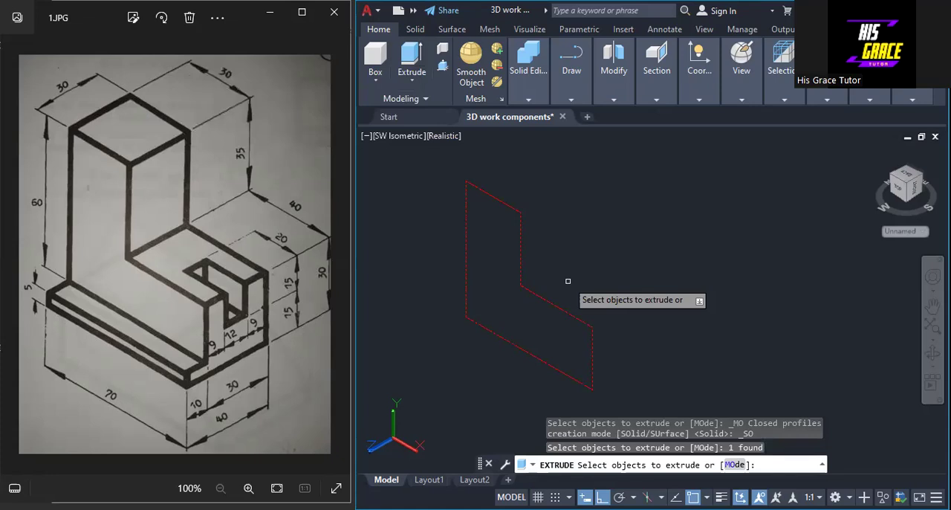
pyautogui.press('Return')
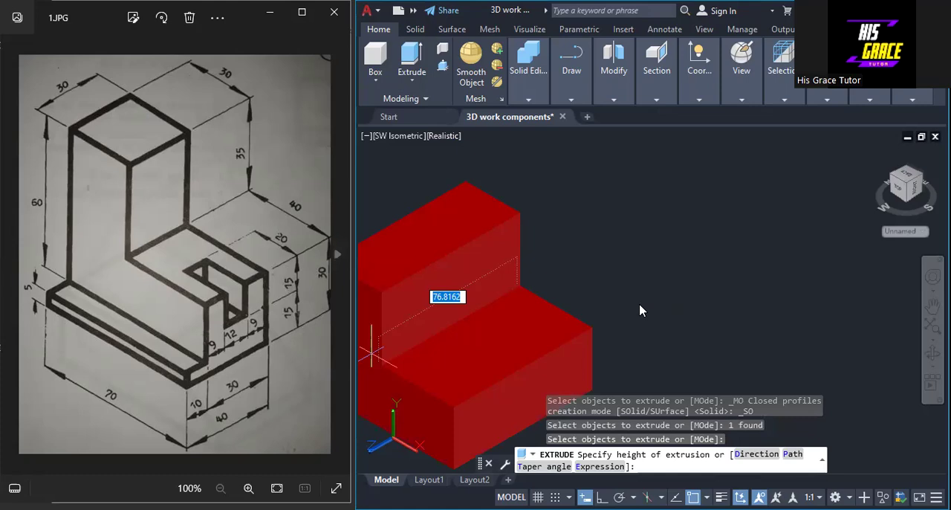
pyautogui.write('40')
pyautogui.press('Return')
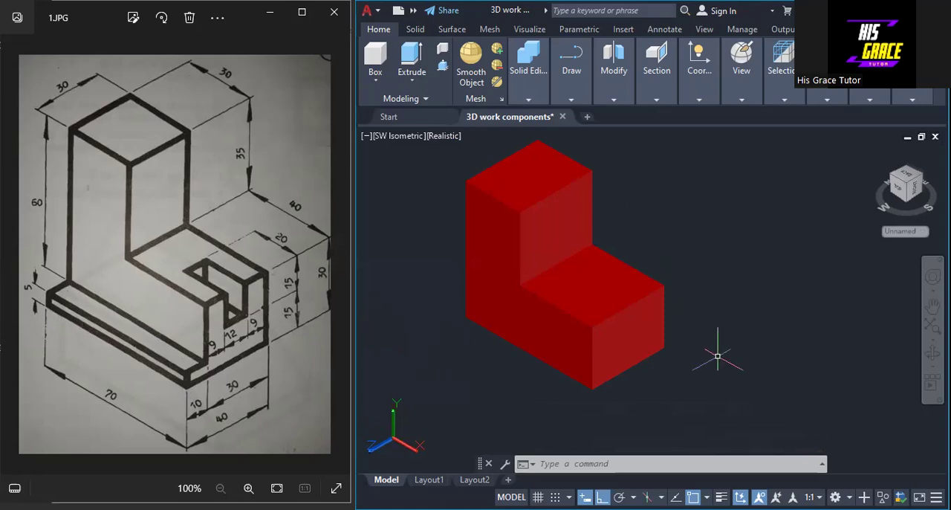
# Draw a closed polyline rectangle 70 long and 5 high in front of the L-shaped solid, parallel to its side face
pyautogui.click(699, 102)
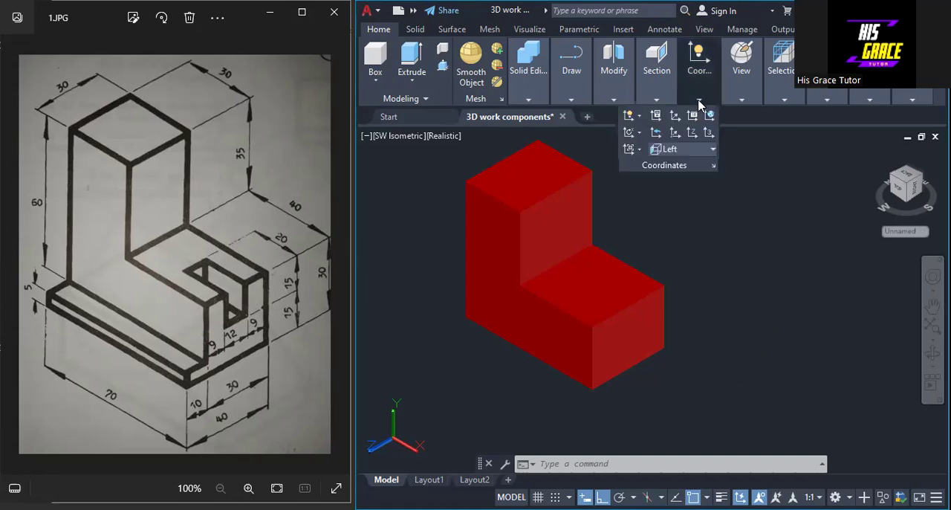
pyautogui.click(571, 100)
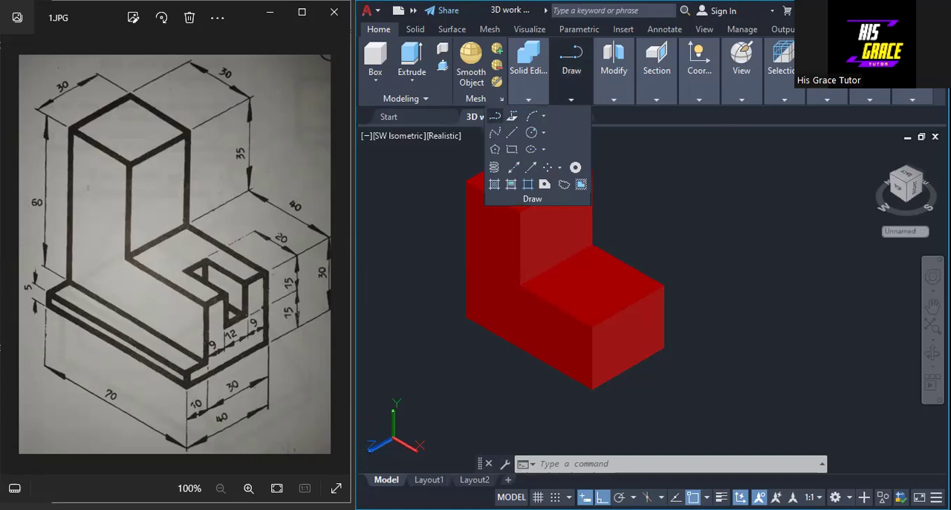
pyautogui.click(494, 116)
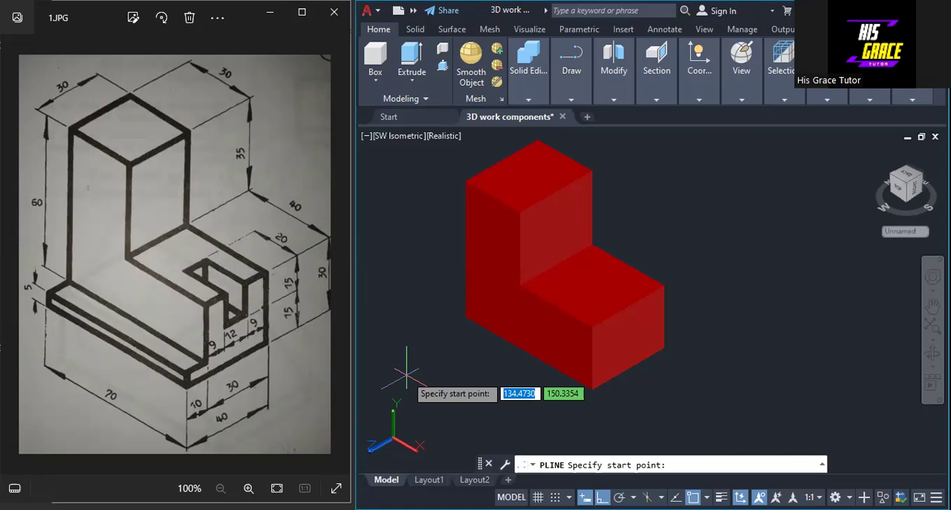
pyautogui.click(393, 352)
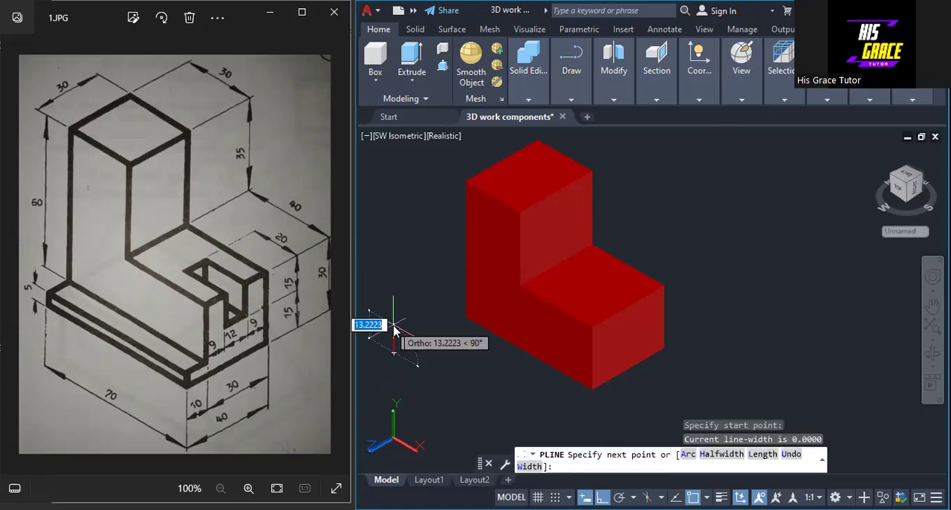
pyautogui.write('5')
pyautogui.press('Return')
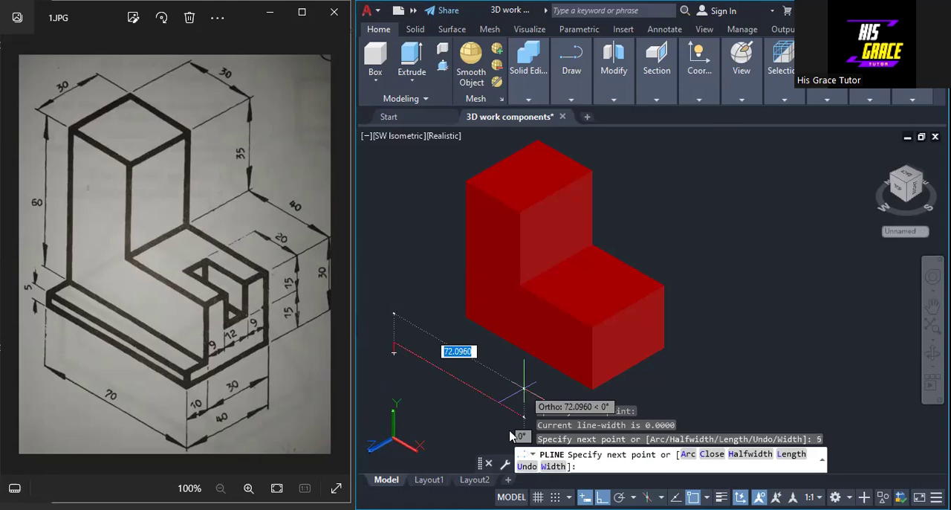
pyautogui.write('70')
pyautogui.press('Return')
pyautogui.write('5')
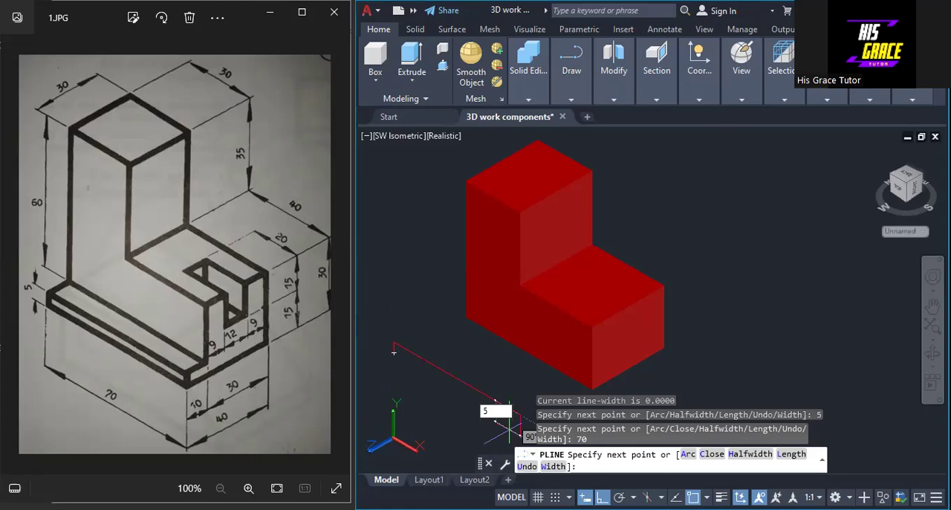
pyautogui.press('Return')
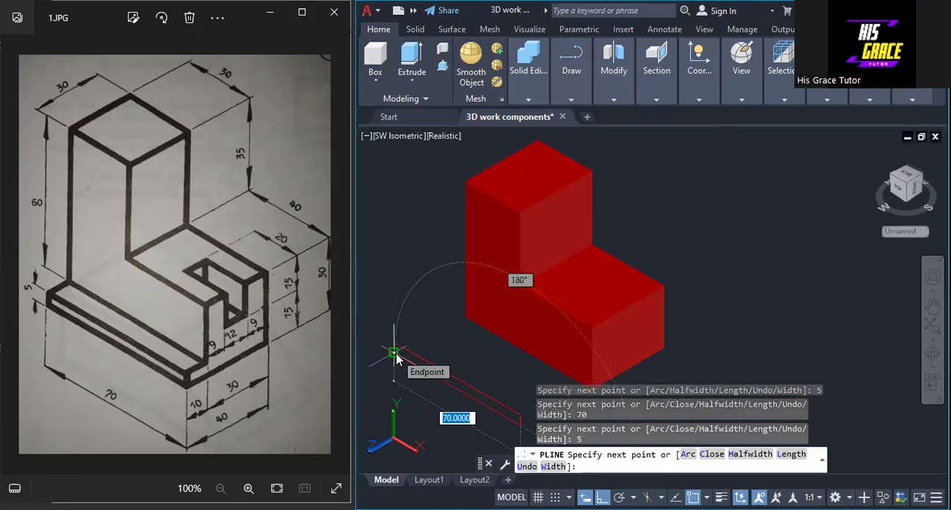
pyautogui.write('c')
pyautogui.press('Return')
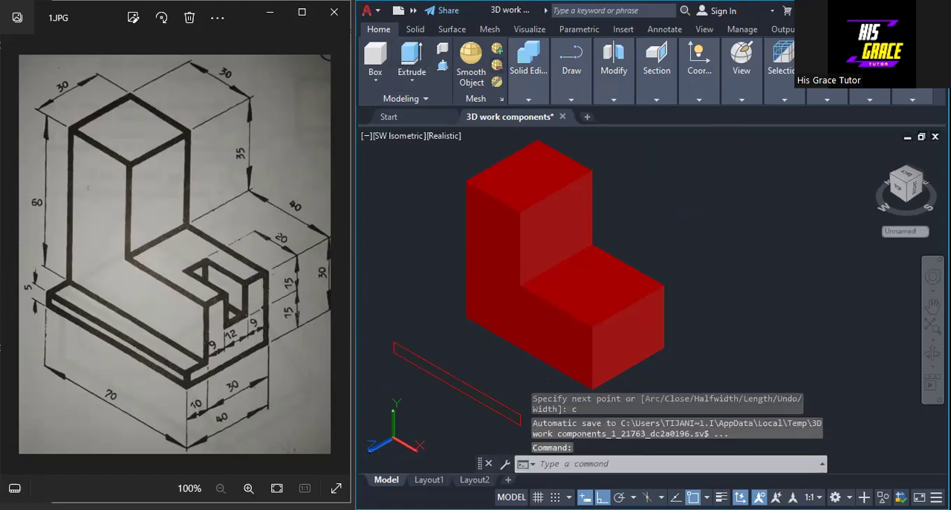
# Extrude the 70 by 5 rectangle 10 units toward the L-shaped solid to form the base strip
pyautogui.click(411, 58)
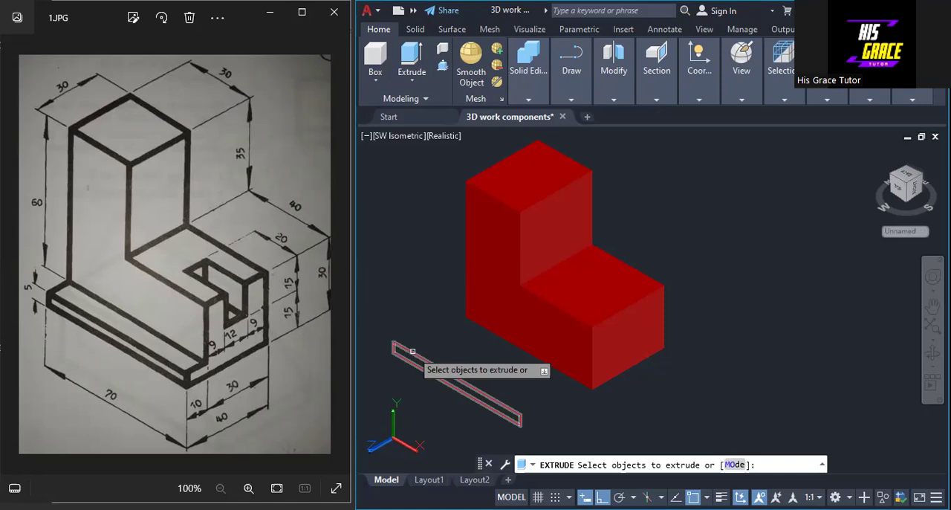
pyautogui.click(412, 350)
pyautogui.press('Return')
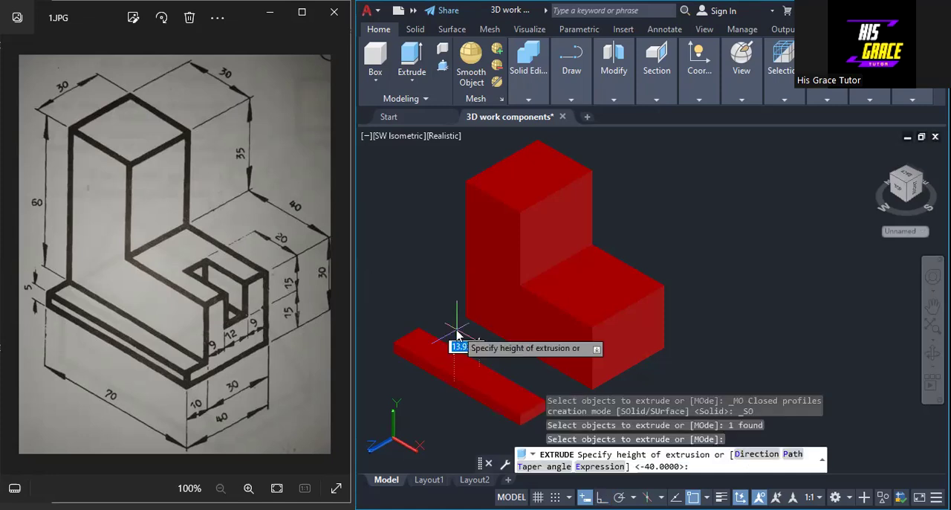
pyautogui.write('1')
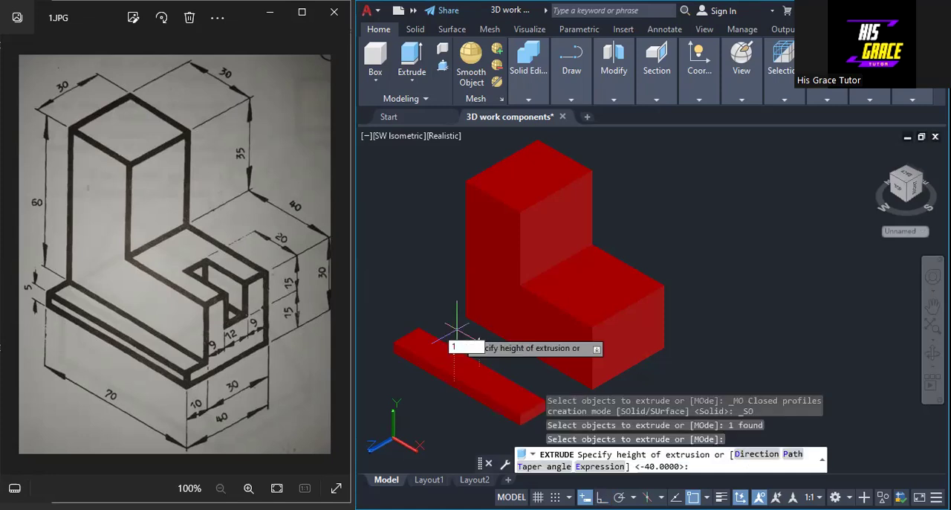
pyautogui.write('0')
pyautogui.press('Return')
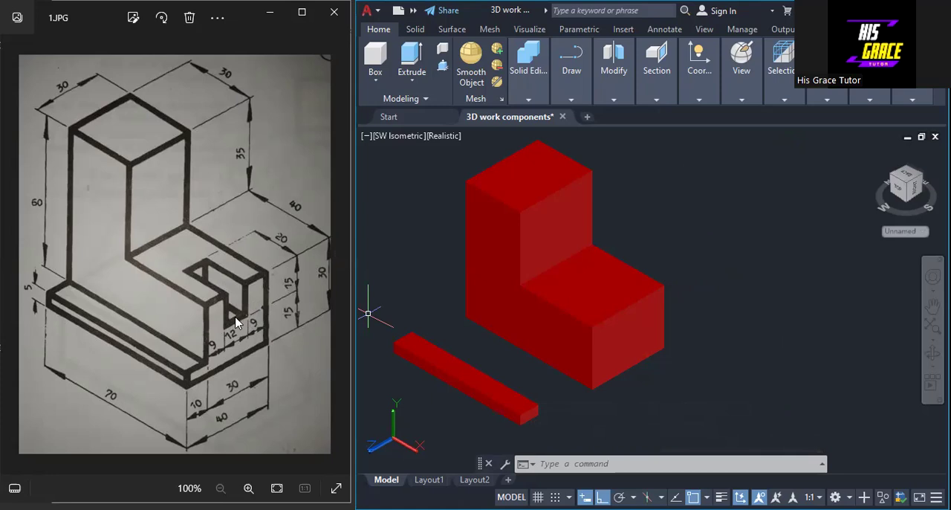
# Draw a polyline rectangle 20 long and 15 high beside the L-shaped solid as the slot profile
pyautogui.click(570, 99)
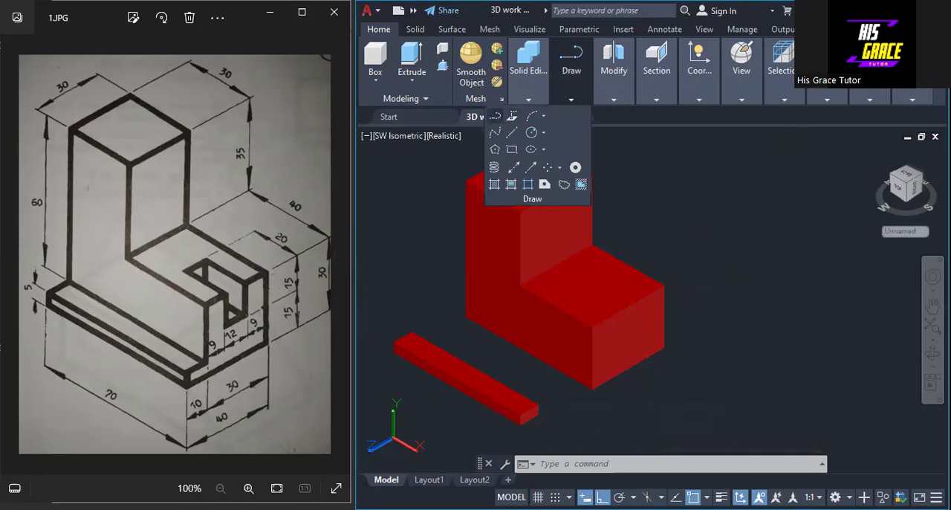
pyautogui.click(495, 115)
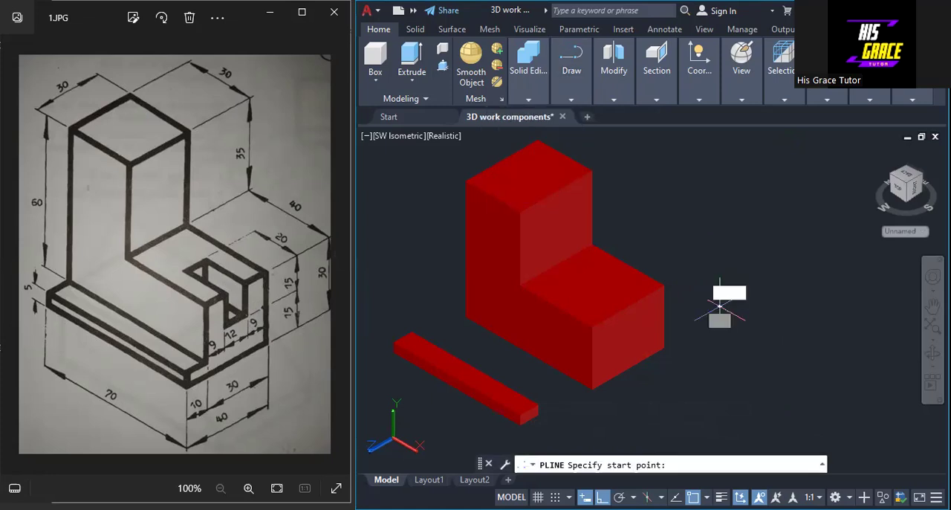
pyautogui.click(720, 306)
pyautogui.write('15')
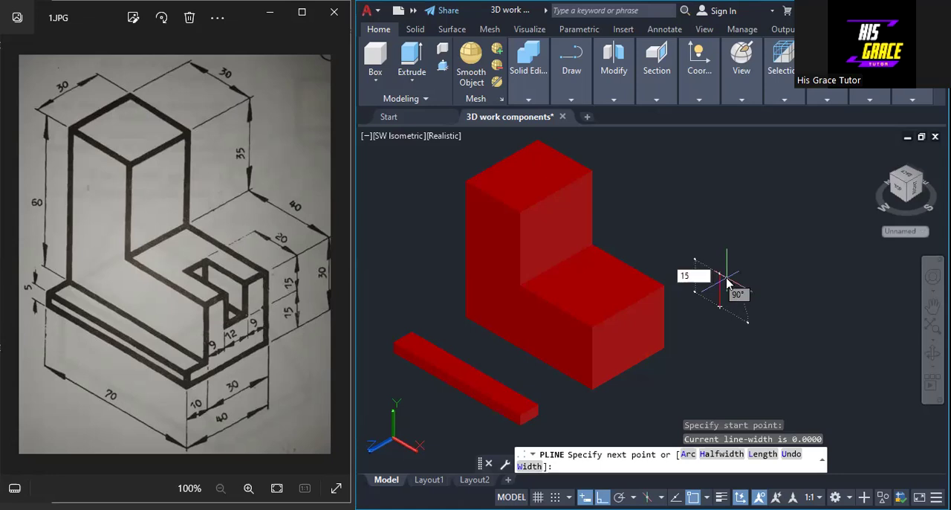
pyautogui.press('Return')
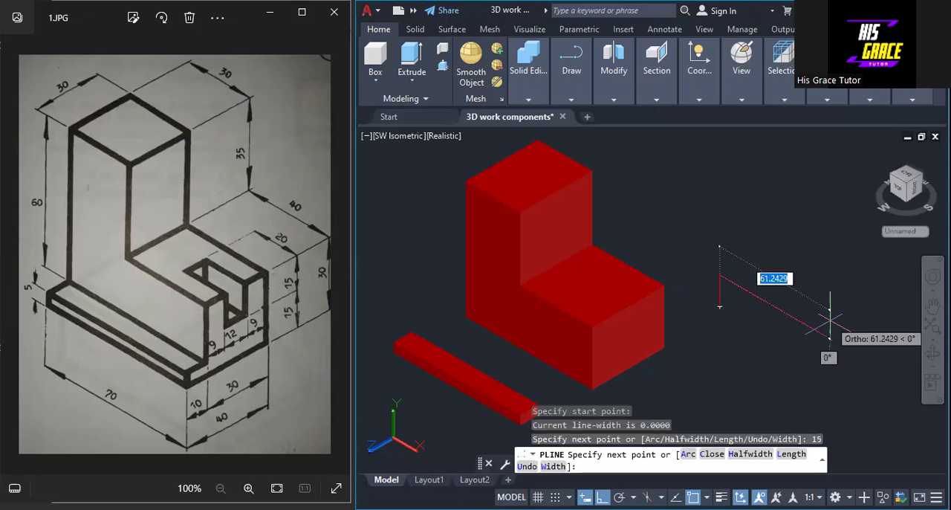
pyautogui.write('2')
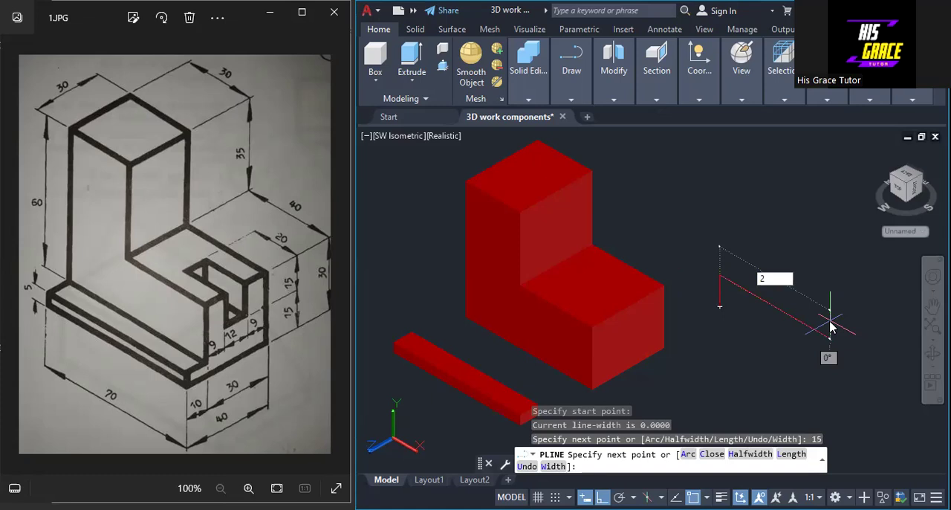
pyautogui.write('0')
pyautogui.press('Return')
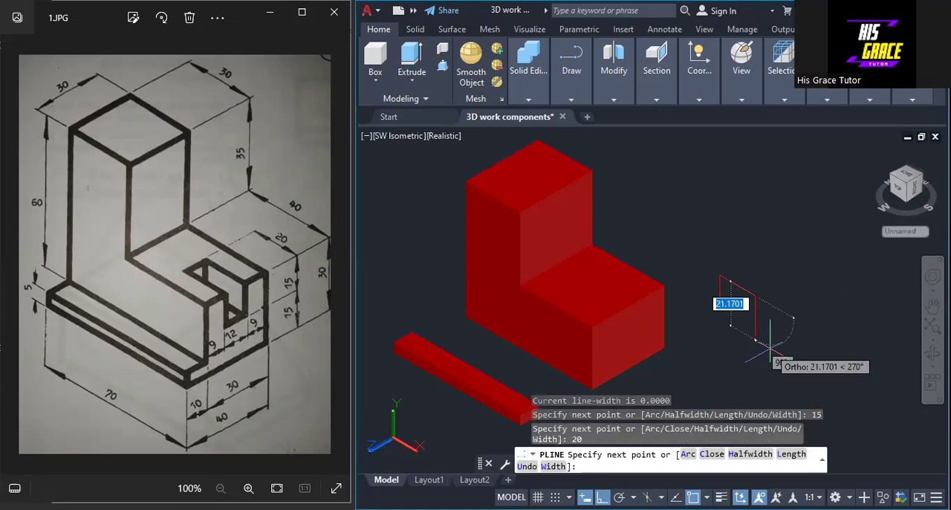
pyautogui.write('15')
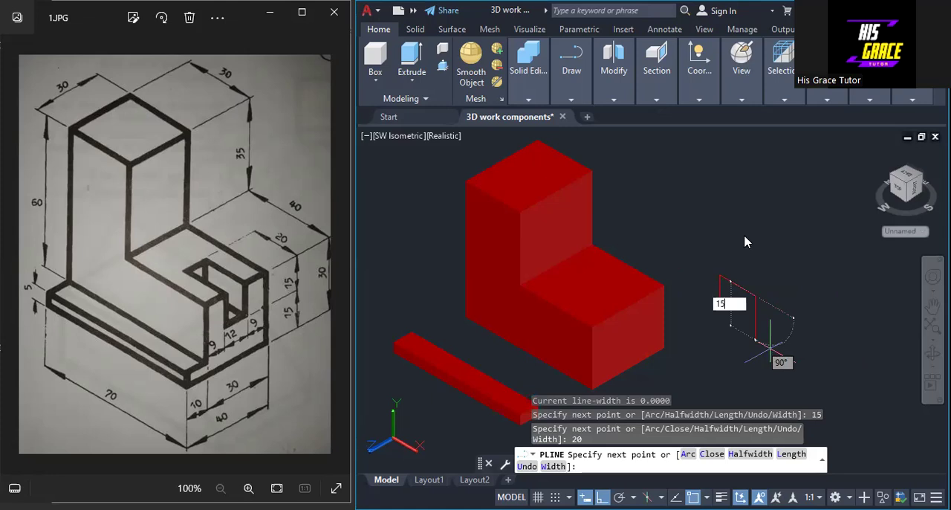
pyautogui.press('Return')
pyautogui.rightClick(718, 309)
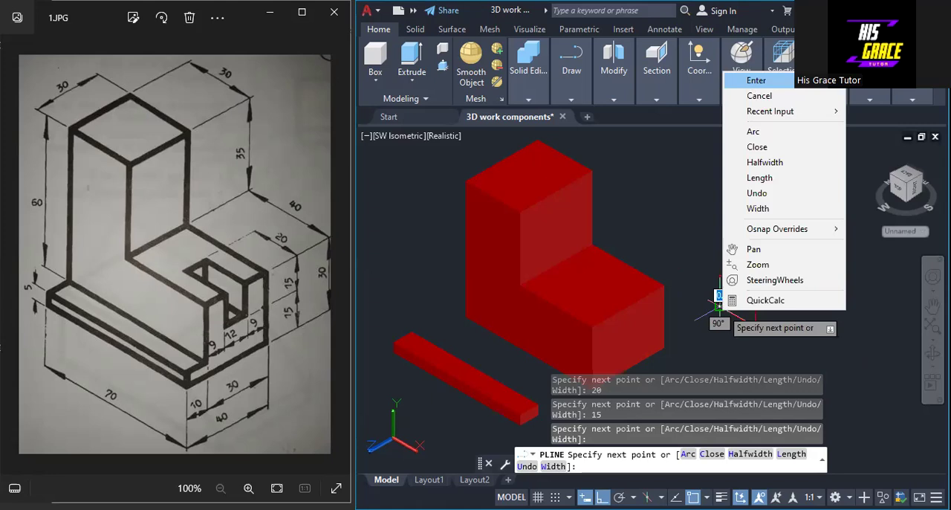
pyautogui.click(757, 81)
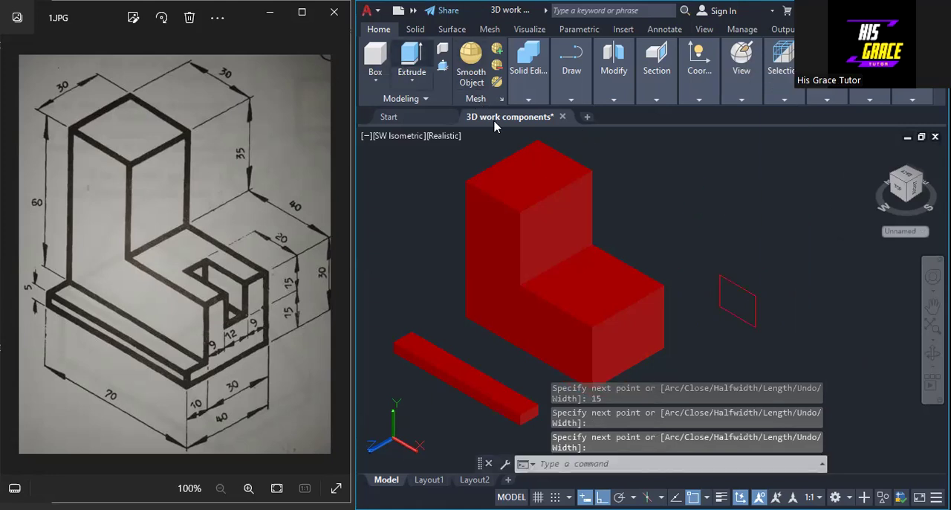
# Extrude the 20 by 15 rectangle 12 units to form the slot block
pyautogui.click(411, 56)
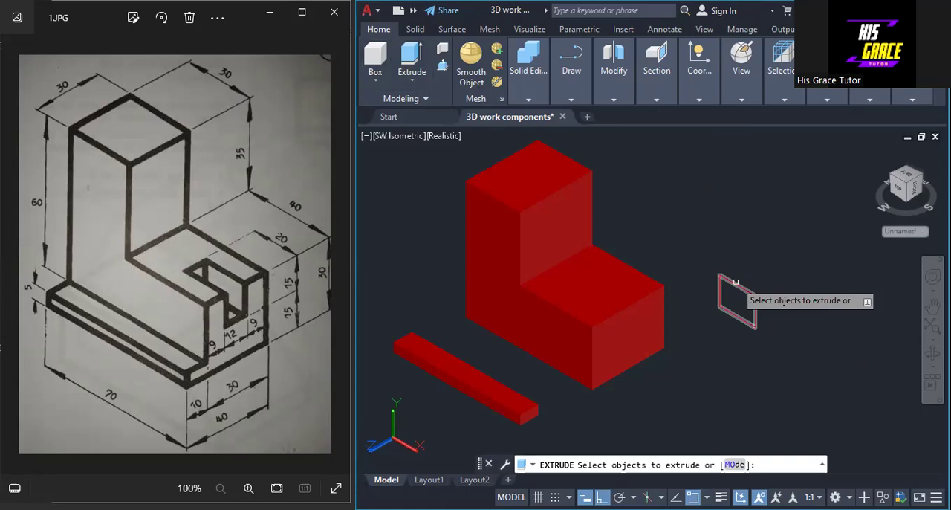
pyautogui.click(735, 281)
pyautogui.press('Return')
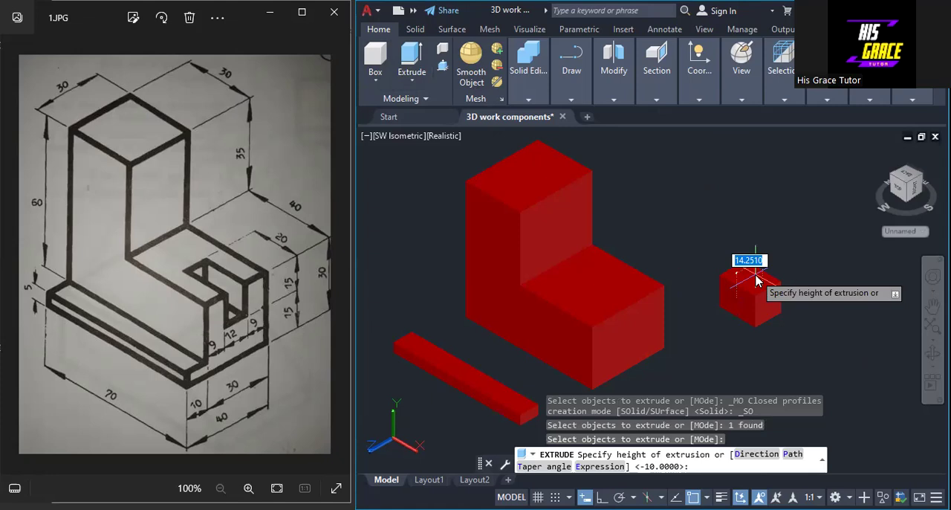
pyautogui.write('12')
pyautogui.press('Return')
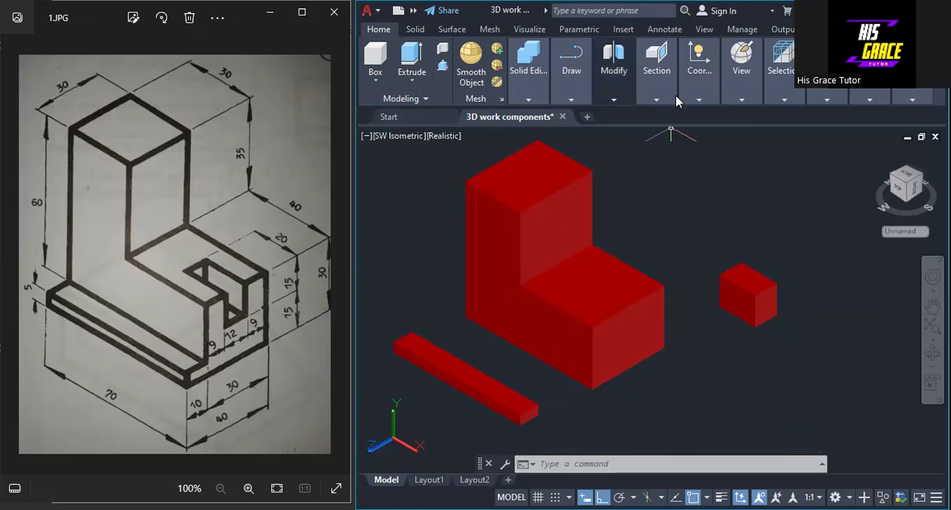
# Change the visual style to 2D Wireframe so the solids' hidden edges can be picked
pyautogui.click(740, 99)
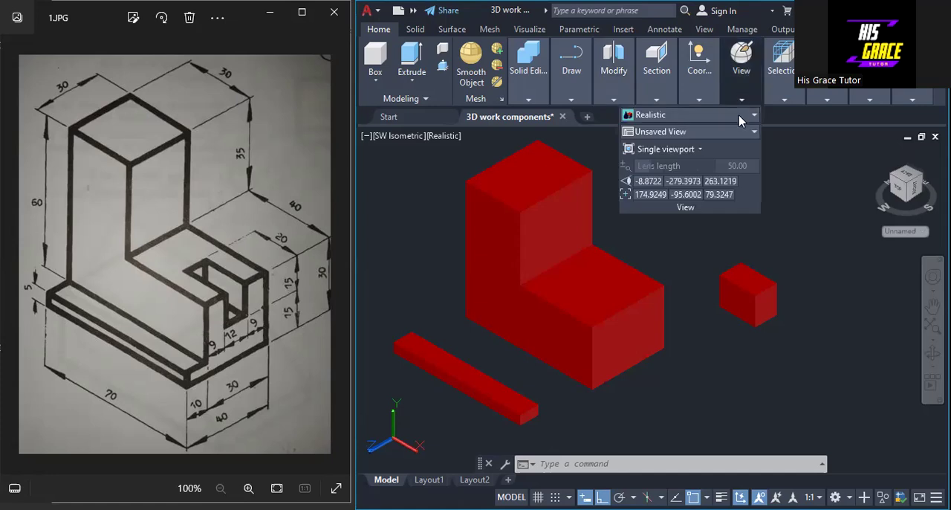
pyautogui.click(746, 116)
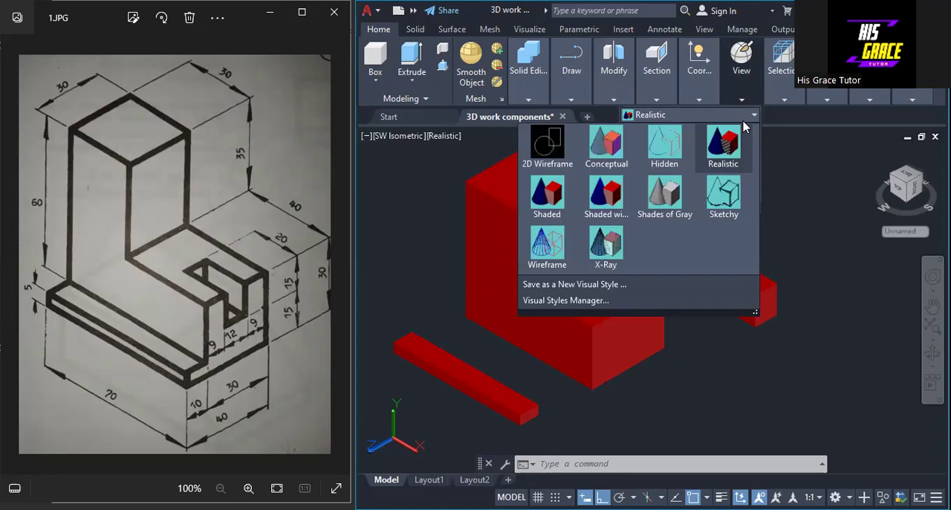
pyautogui.click(541, 145)
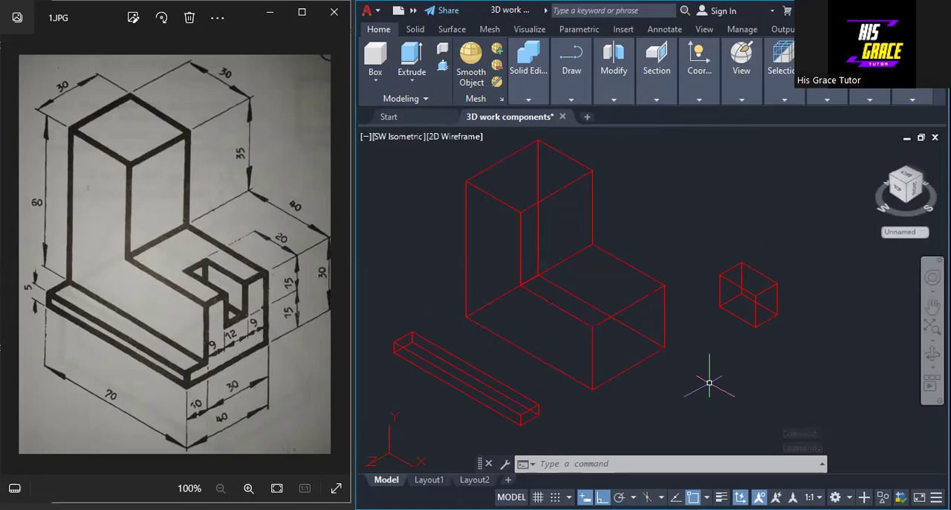
# Move the base strip against the long side of the L-shaped solid, flush with its bottom edge
pyautogui.write('MOVE')
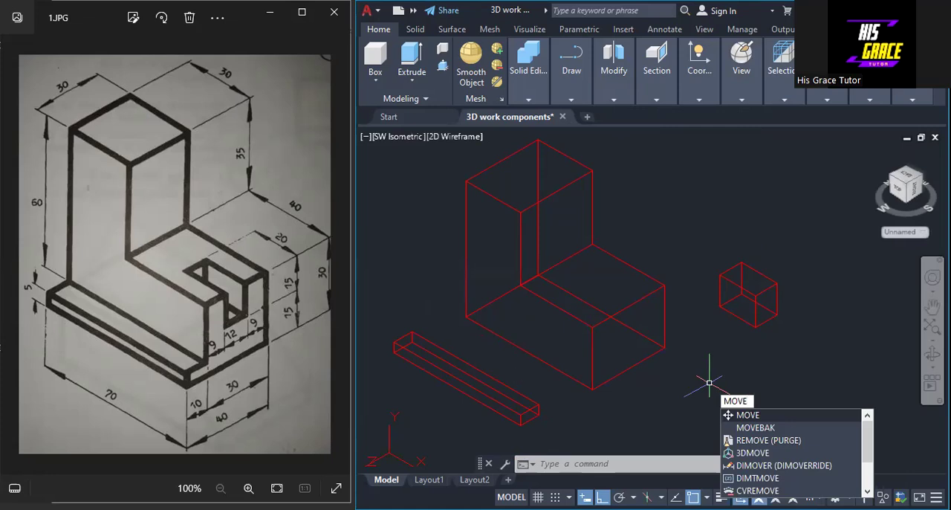
pyautogui.press('Return')
pyautogui.click(449, 352)
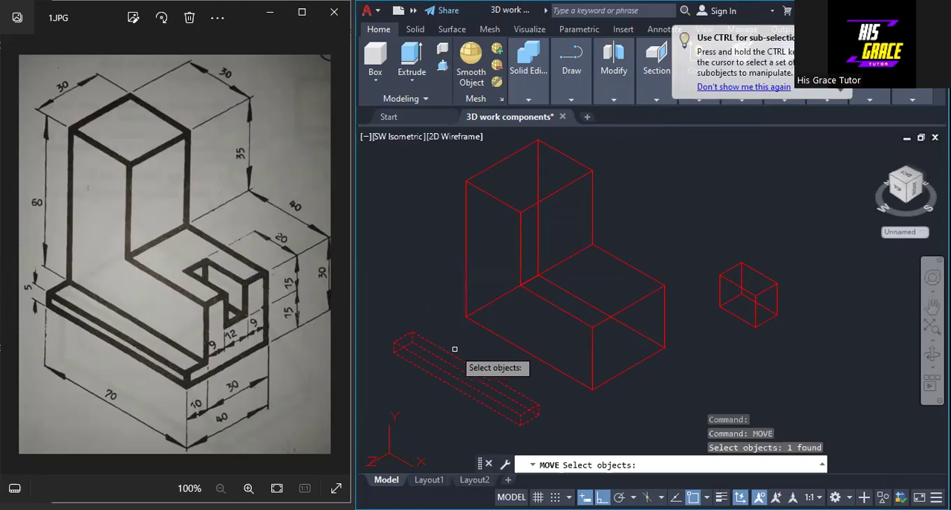
pyautogui.press('Return')
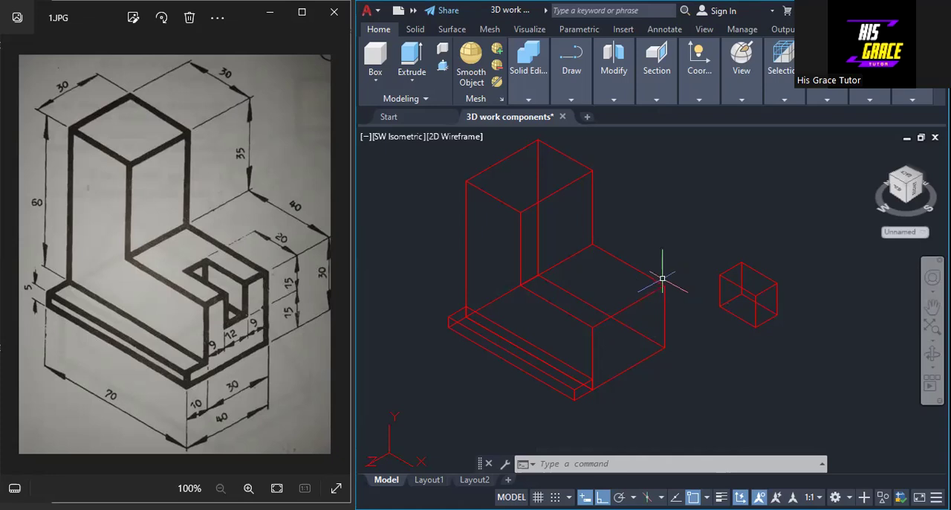
# Set the user coordinate system to the Top orientation
pyautogui.click(700, 100)
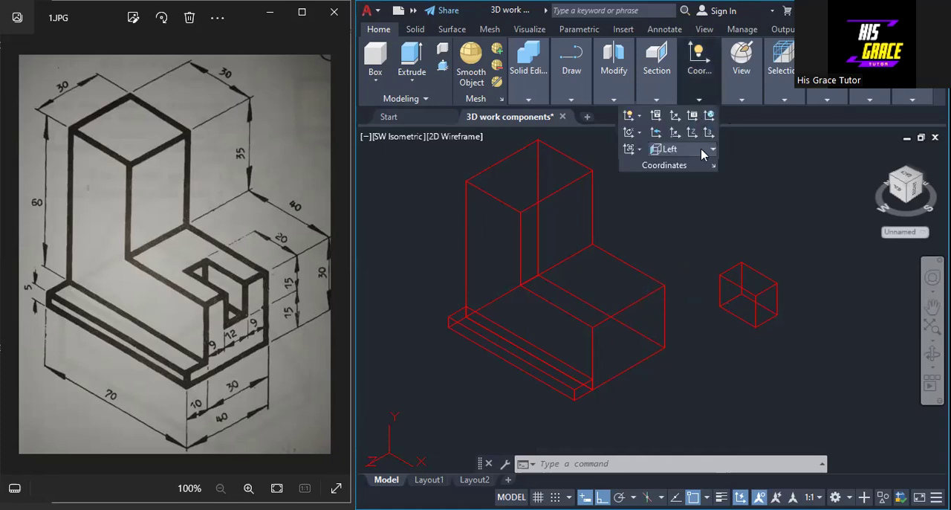
pyautogui.click(711, 150)
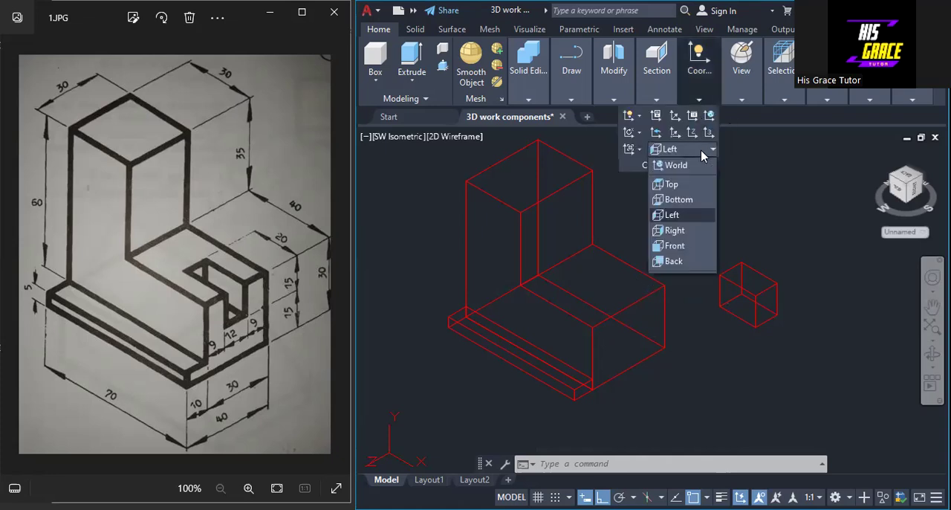
pyautogui.click(685, 185)
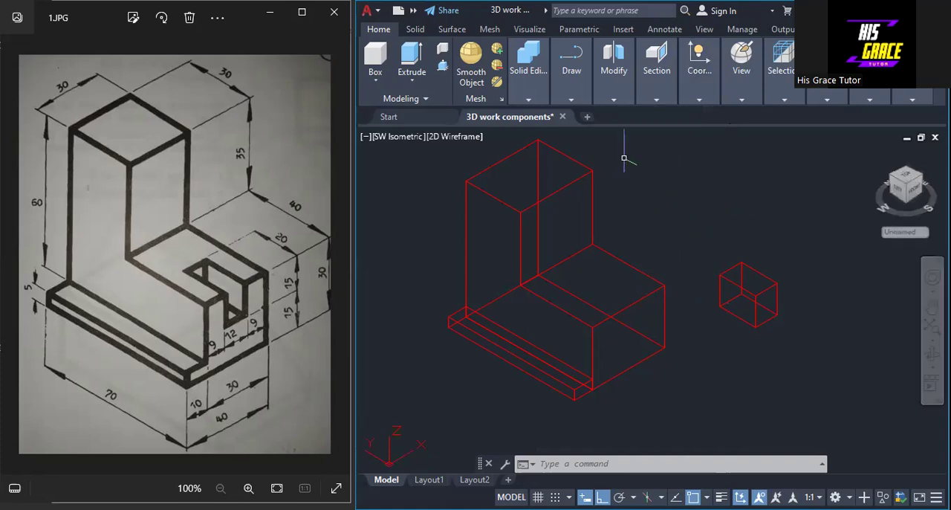
# Draw guide lines on the lower step's top face: 20 along the rear edge from the outer corner, then straight across to the opposite edge
pyautogui.click(563, 102)
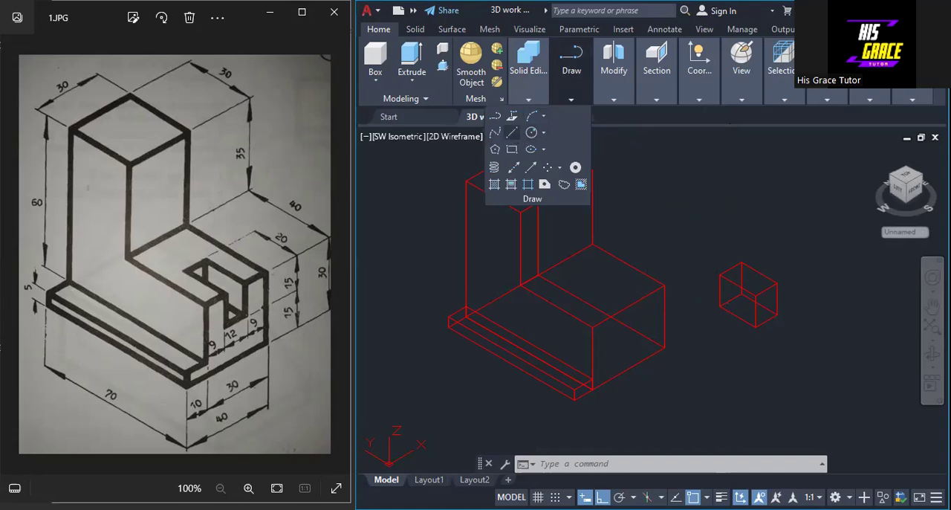
pyautogui.click(512, 132)
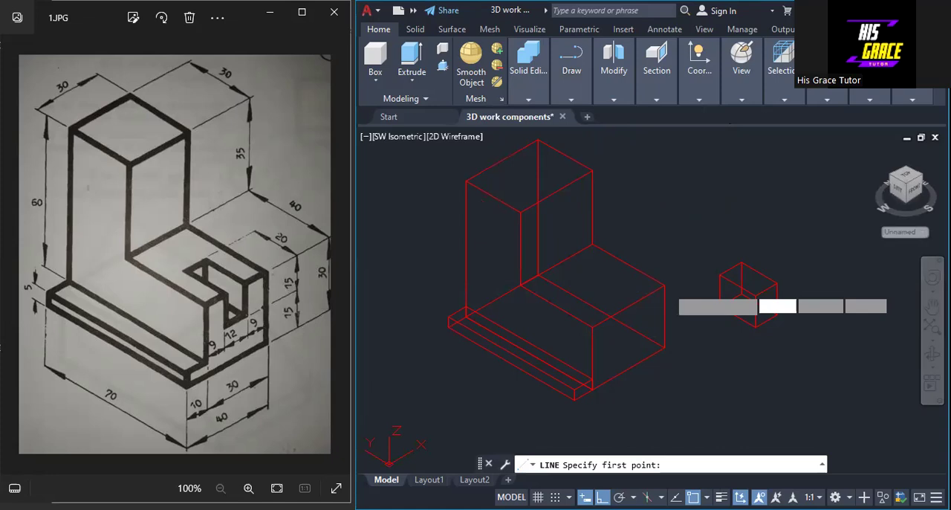
pyautogui.click(628, 263)
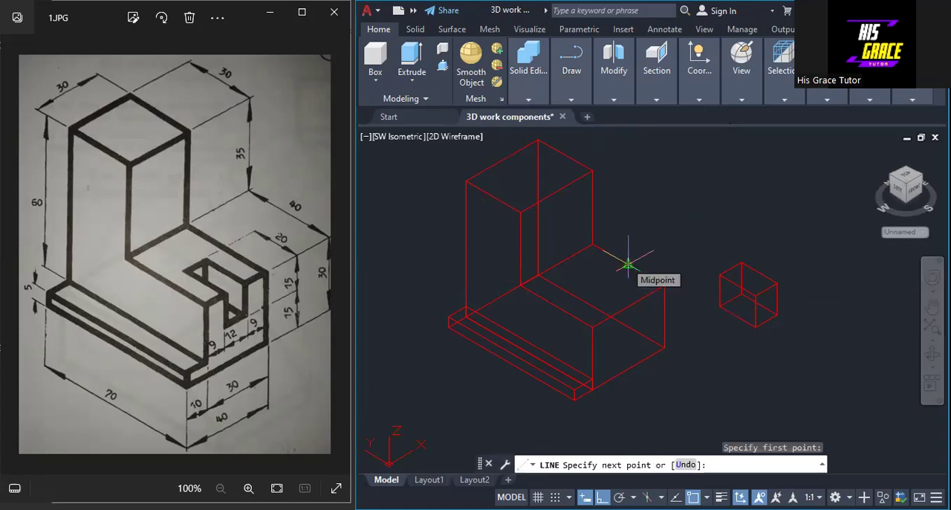
pyautogui.write('20')
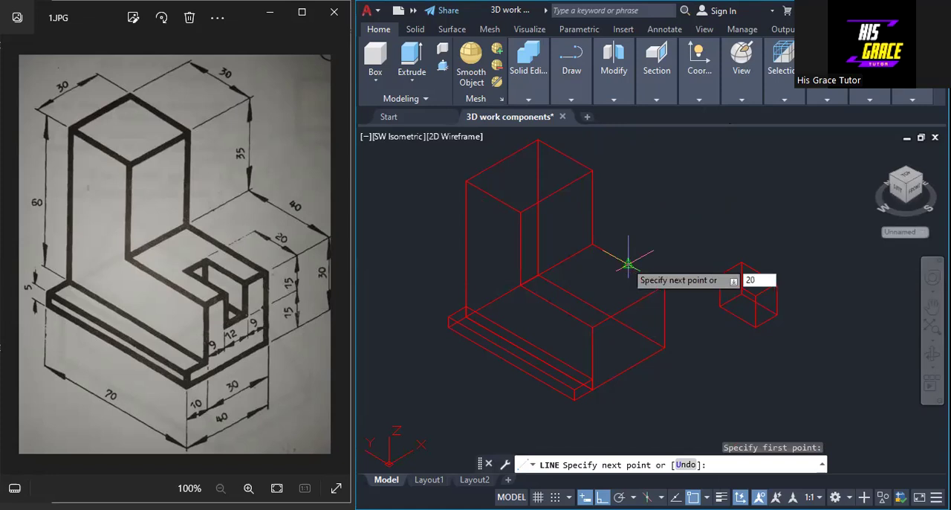
pyautogui.press('Return')
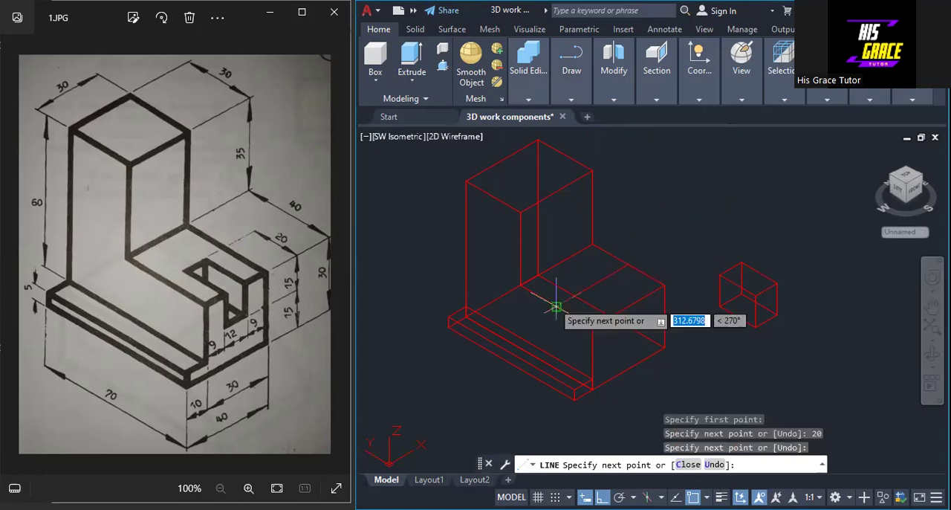
pyautogui.rightClick(557, 306)
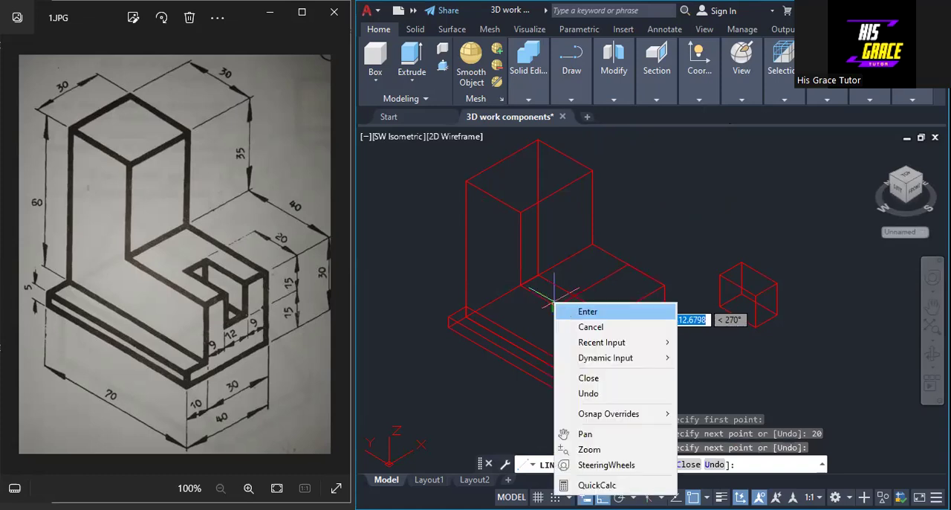
pyautogui.click(570, 310)
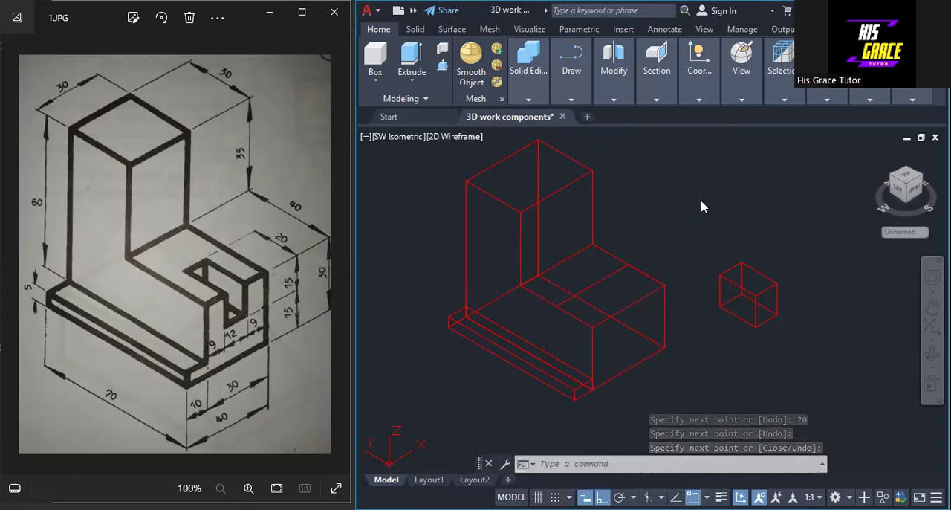
# Draw guide lines from the same outer corner: 9 along the step's end edge, then perpendicular to the line across the face
pyautogui.rightClick(718, 208)
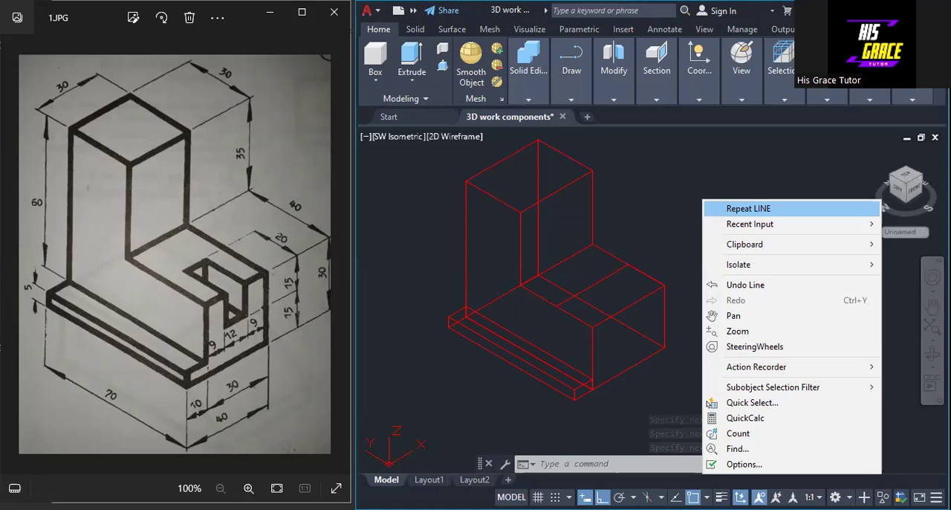
pyautogui.press('Return')
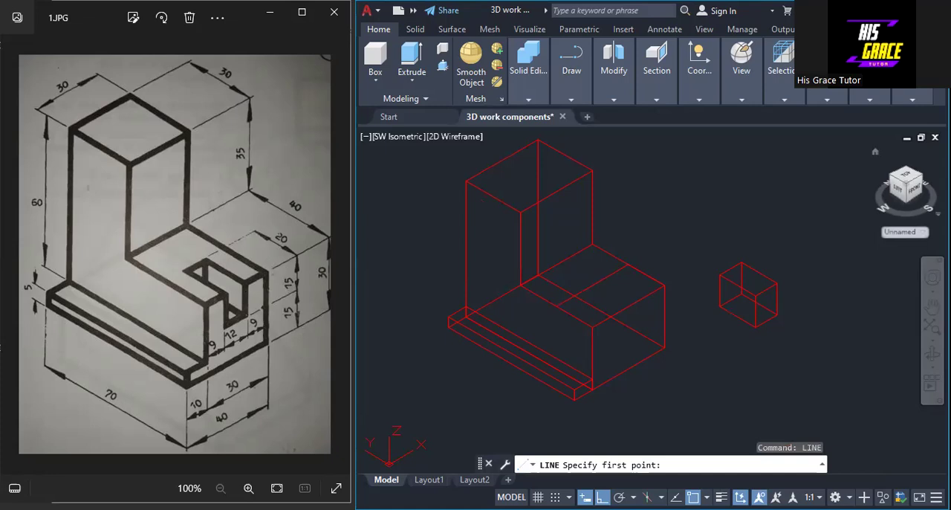
pyautogui.click(664, 285)
pyautogui.write('9')
pyautogui.press('Return')
pyautogui.click(612, 274)
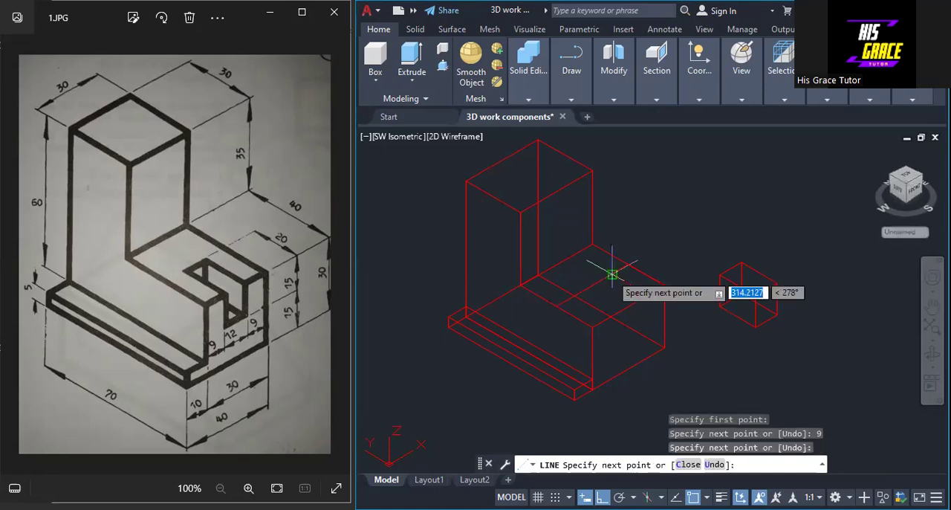
pyautogui.rightClick(612, 274)
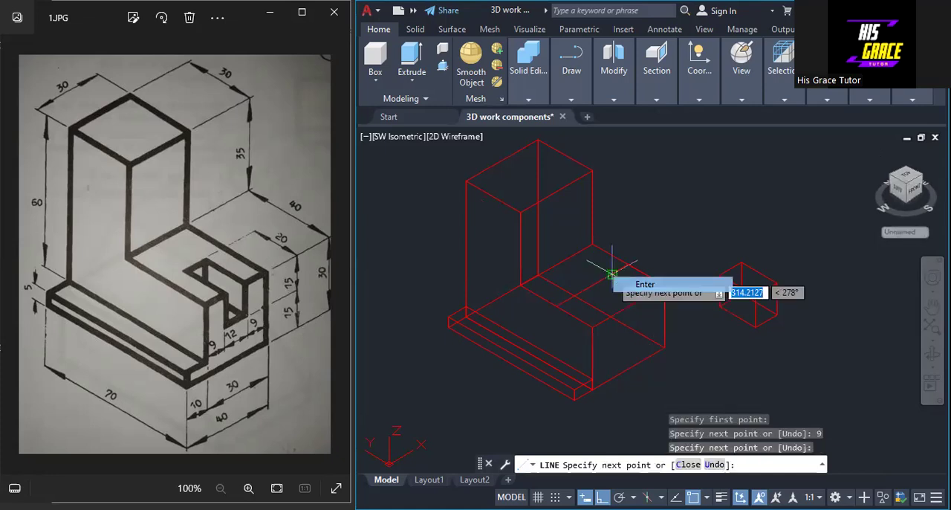
pyautogui.click(624, 284)
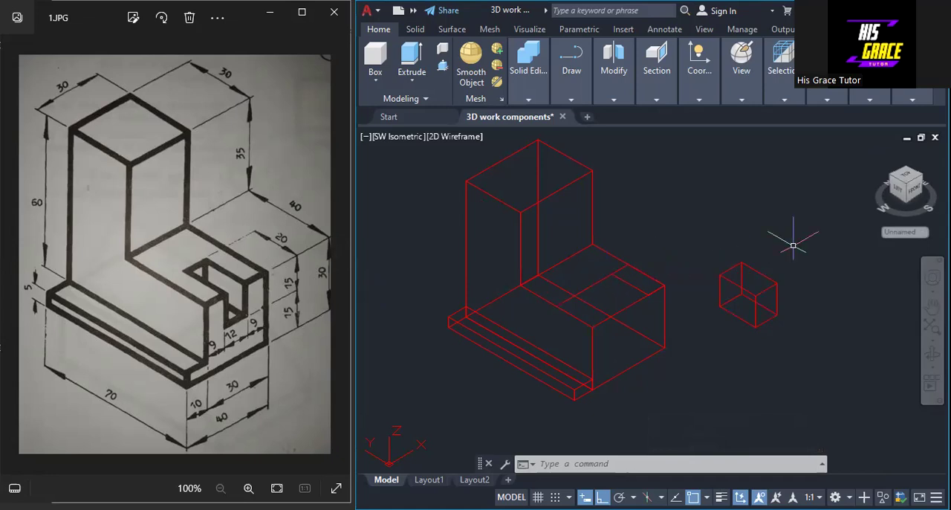
# Move the slot block by its rear upper corner to the intersection of the guide lines on the lower step
pyautogui.write('MOVe')
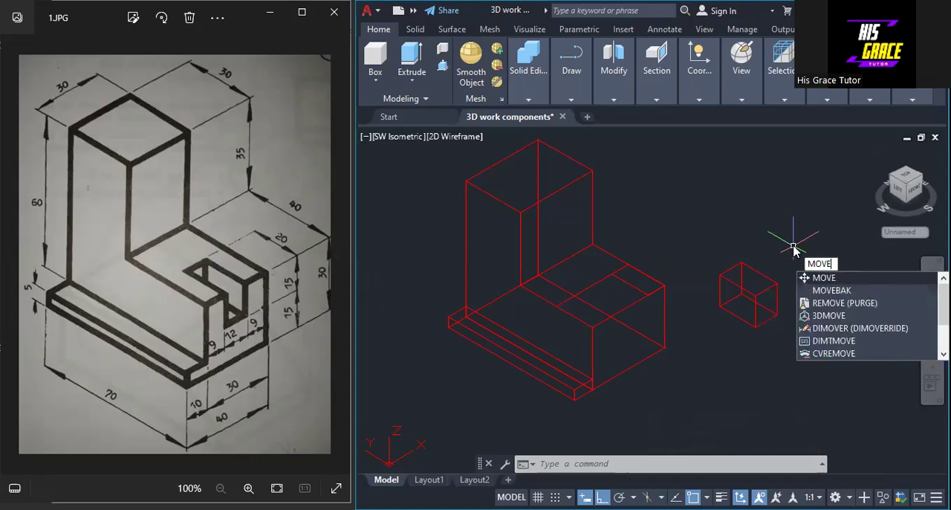
pyautogui.press('Return')
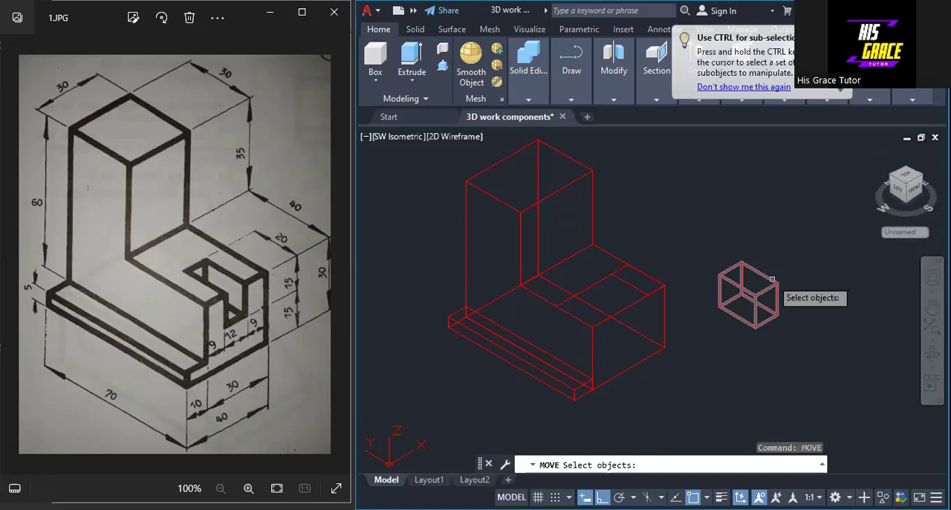
pyautogui.click(772, 280)
pyautogui.press('Return')
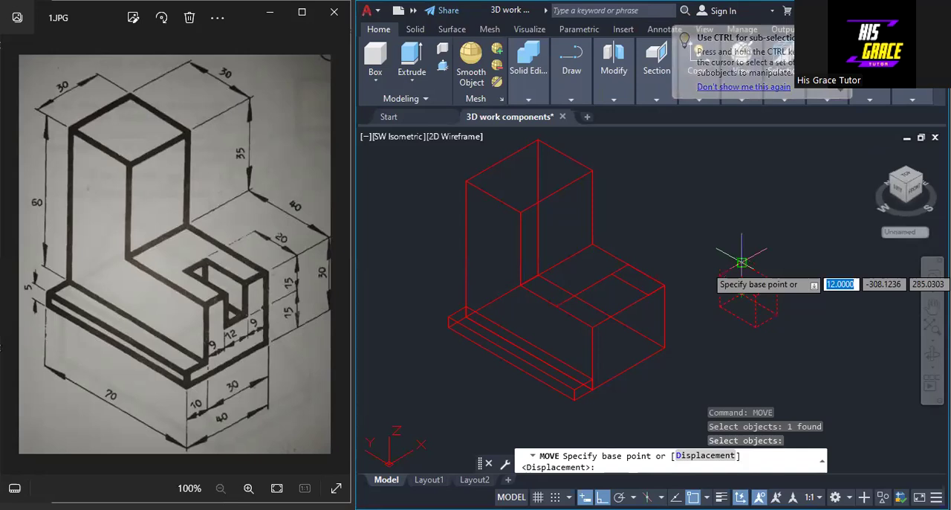
pyautogui.click(742, 261)
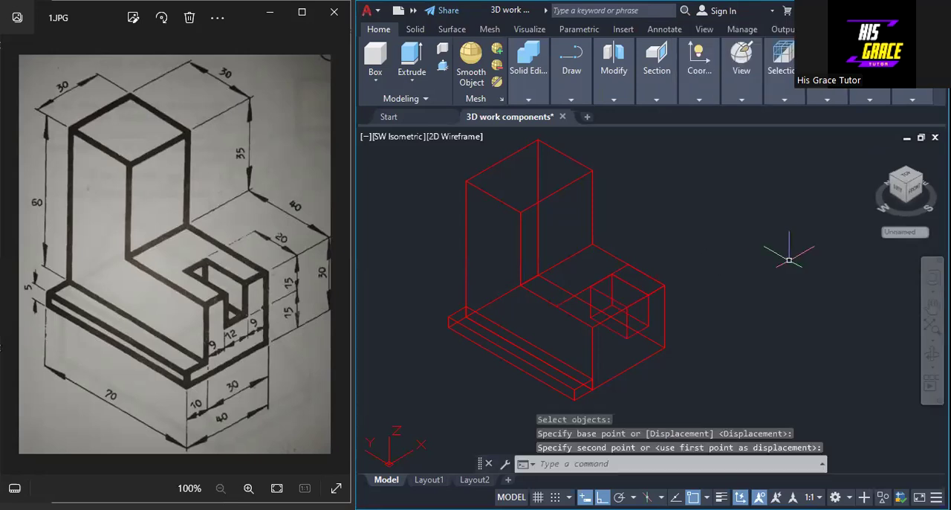
pyautogui.click(613, 274)
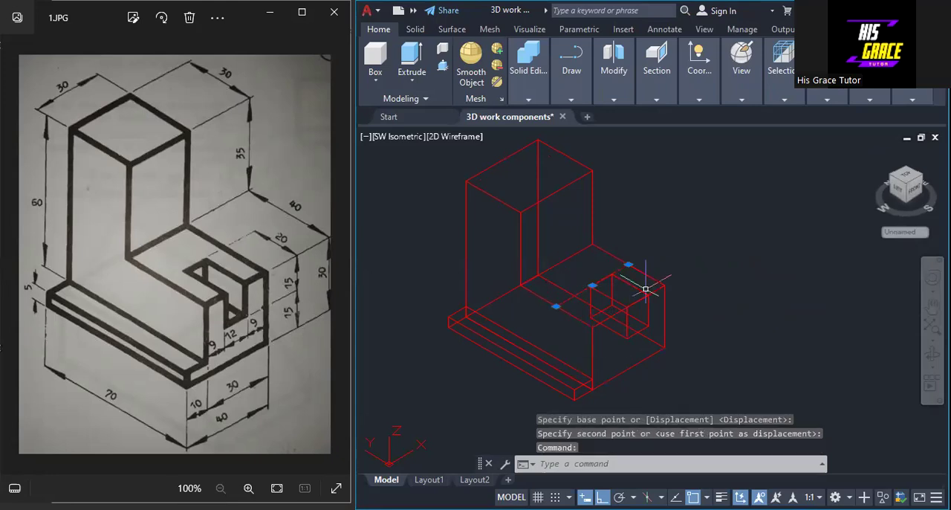
# Erase the two guide lines crossing the lower step's top face
pyautogui.click(644, 294)
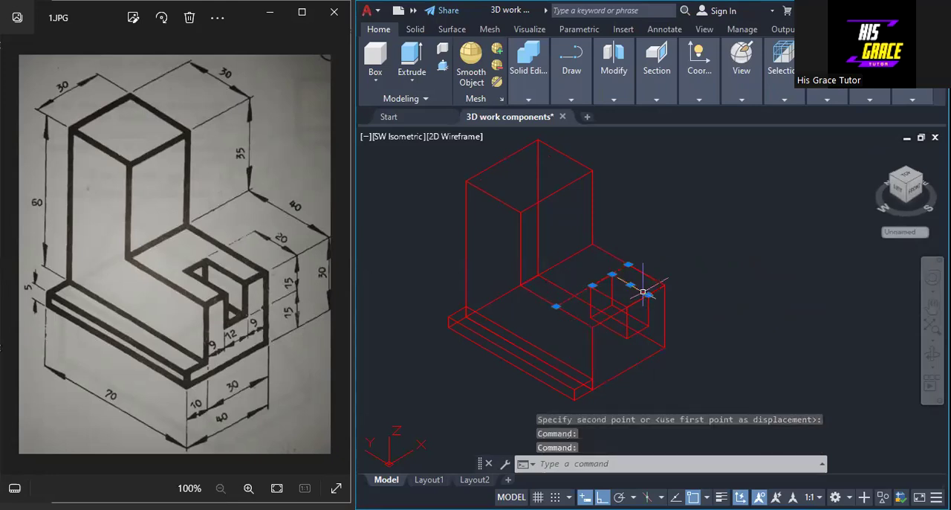
pyautogui.rightClick(648, 296)
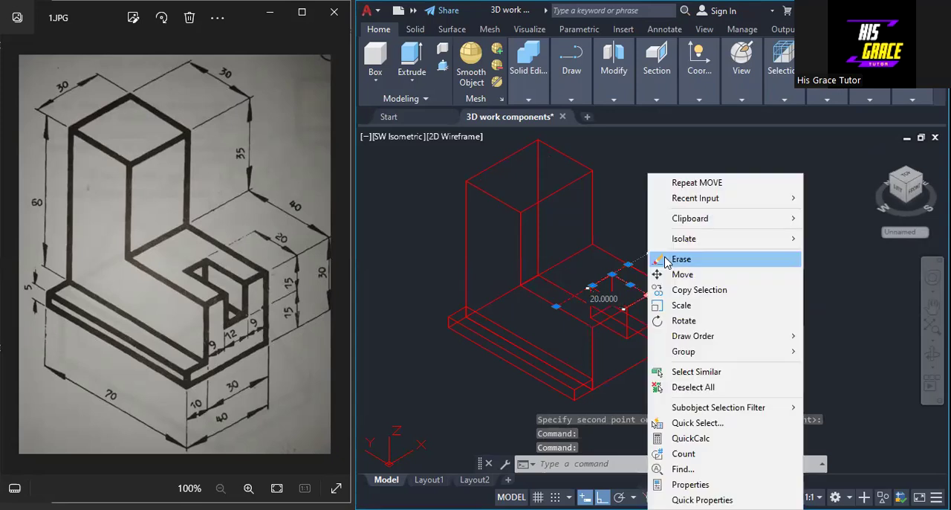
pyautogui.click(682, 259)
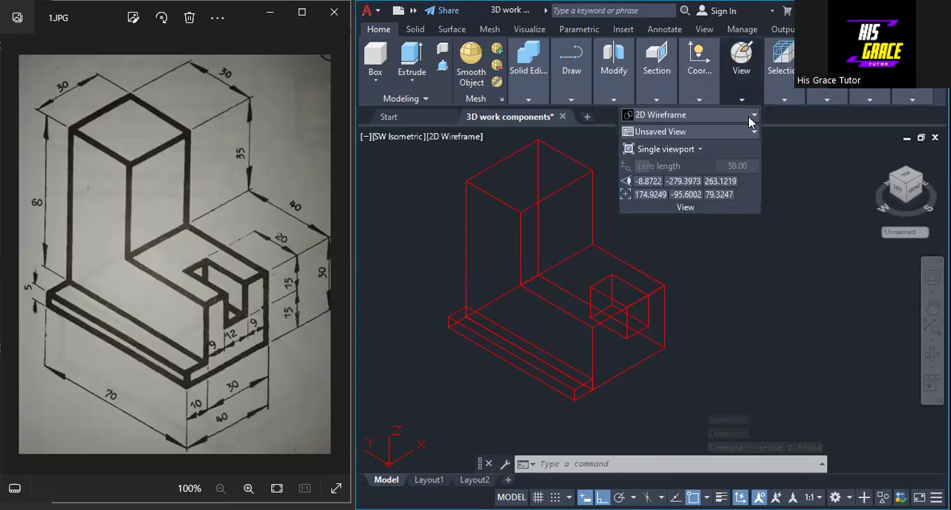
# Switch the visual style back to Realistic and leave no object selected
pyautogui.click(748, 115)
pyautogui.click(725, 145)
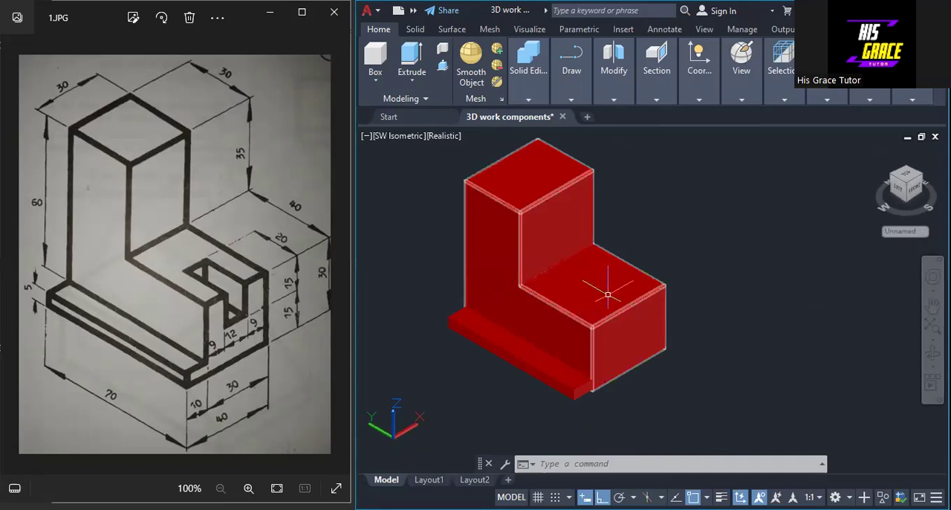
pyautogui.keyDown('ctrl'); pyautogui.click(619, 286); pyautogui.keyUp('ctrl')
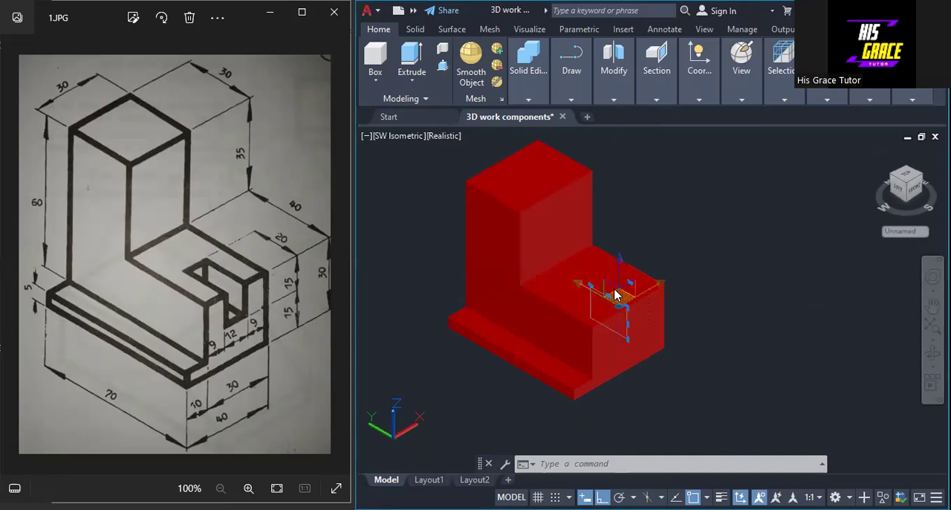
pyautogui.press('Escape')
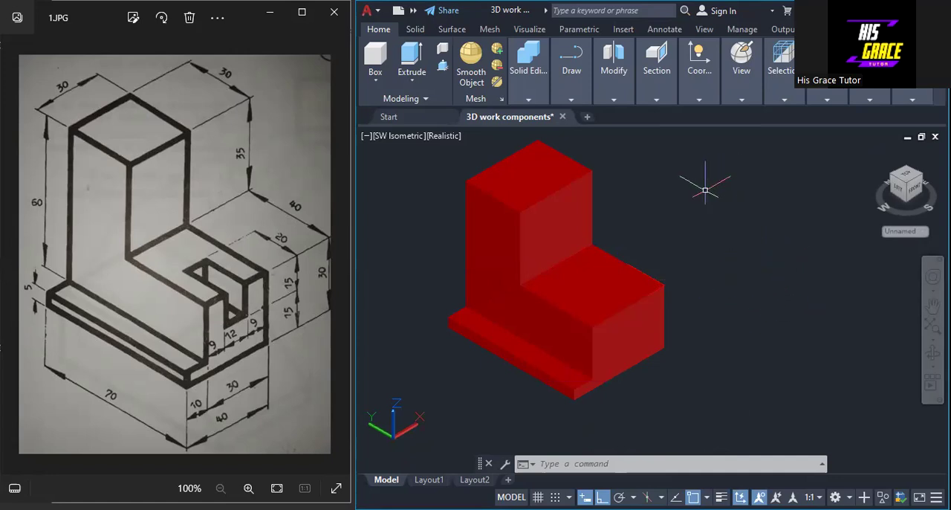
# Subtract the slot block from the L-shaped solid to cut the slot into the lower step
pyautogui.click(518, 80)
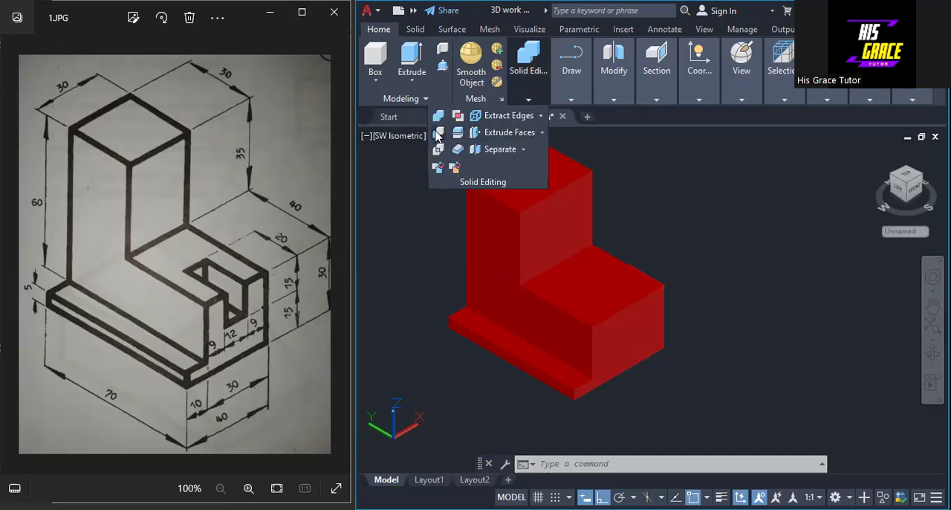
pyautogui.click(461, 140)
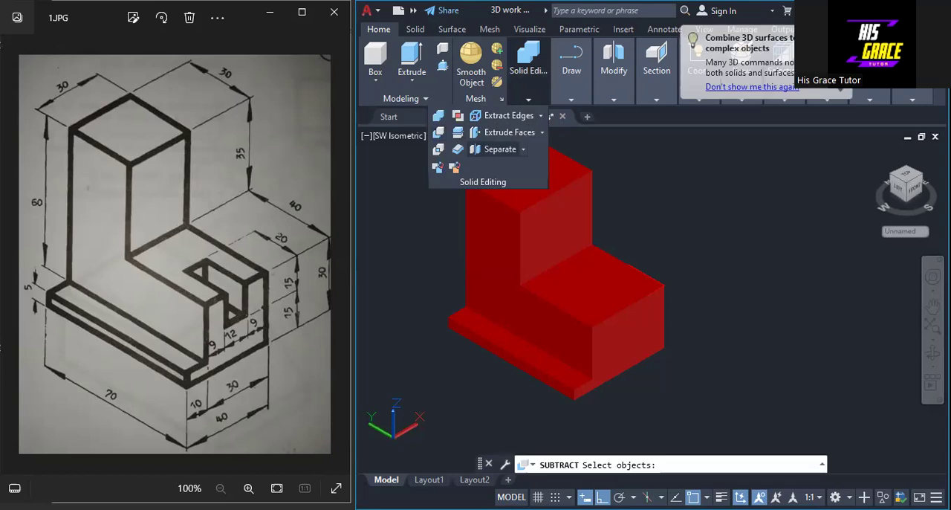
pyautogui.click(626, 260)
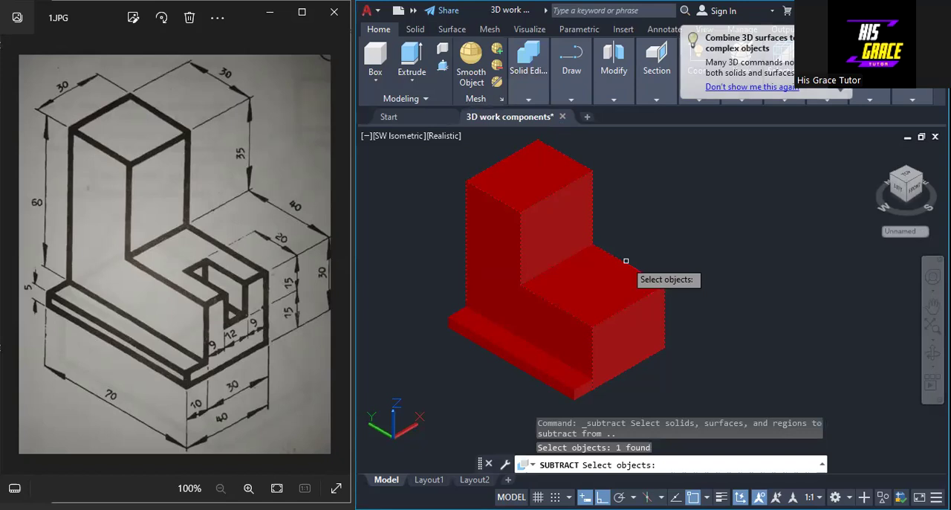
pyautogui.press('Return')
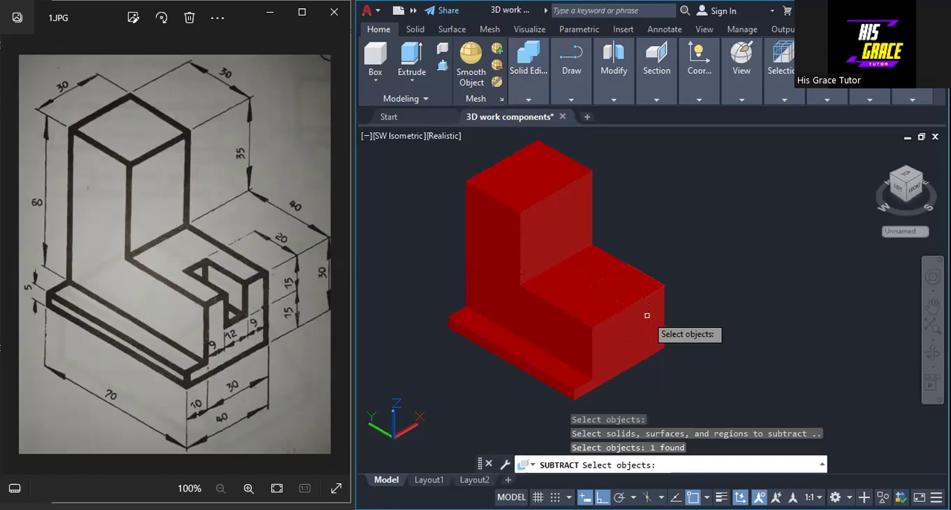
pyautogui.click(644, 313)
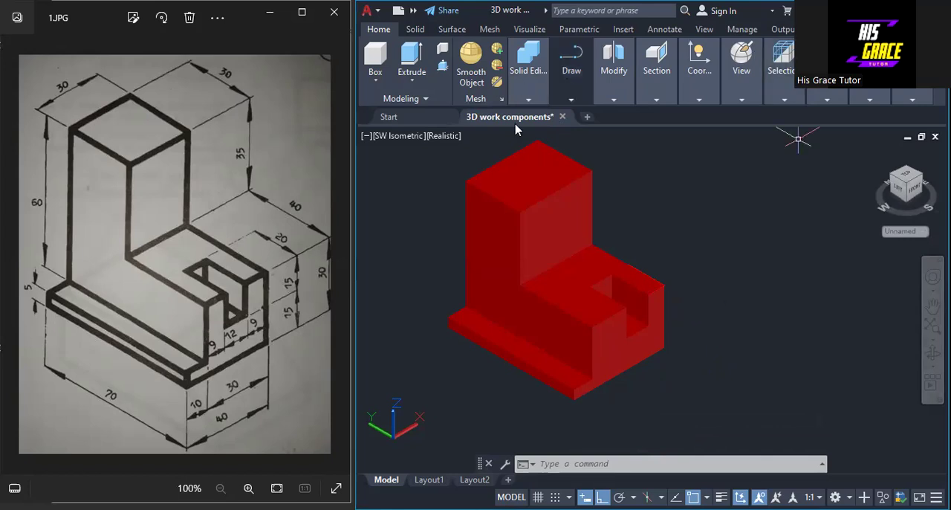
# Union the slotted L-shaped block and the base strip into a single solid
pyautogui.click(528, 98)
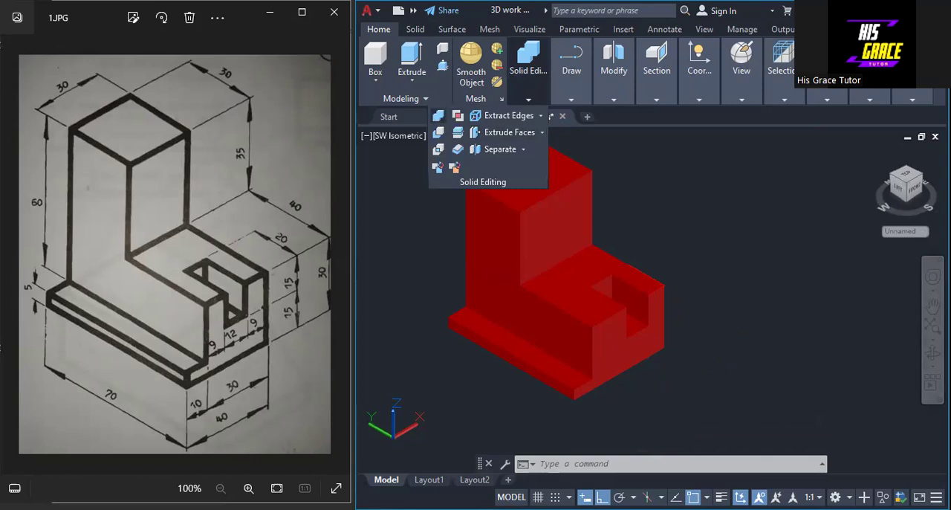
pyautogui.click(438, 115)
pyautogui.click(580, 385)
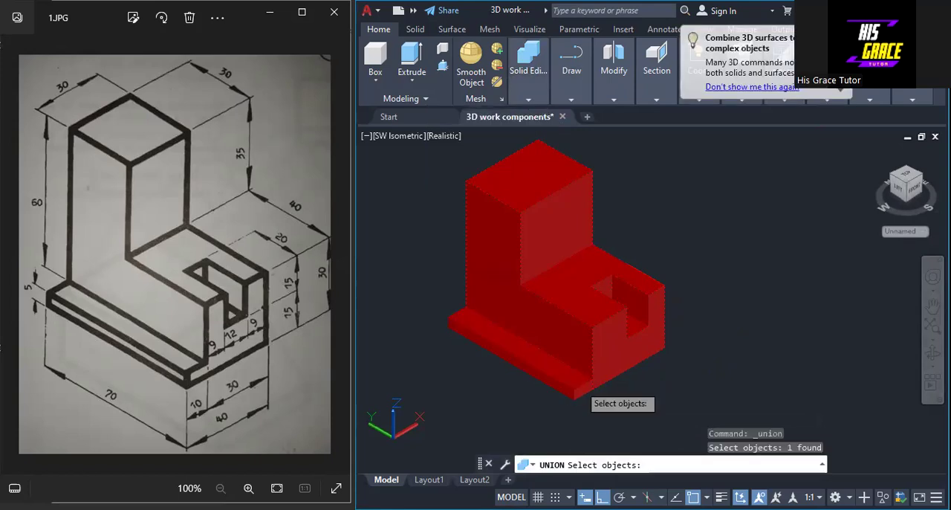
pyautogui.click(575, 383)
pyautogui.press('Return')
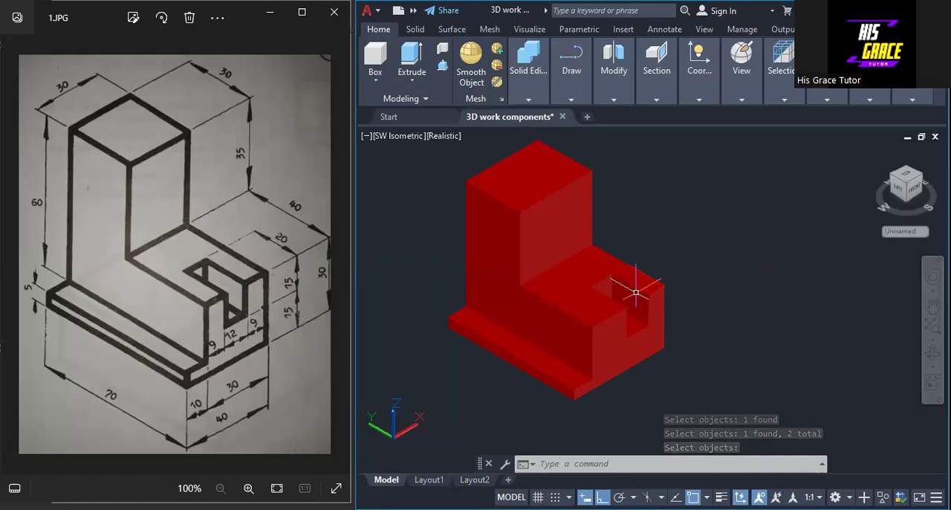
pyautogui.scroll(3, 636, 287)
pyautogui.scroll(-5, 646, 280)
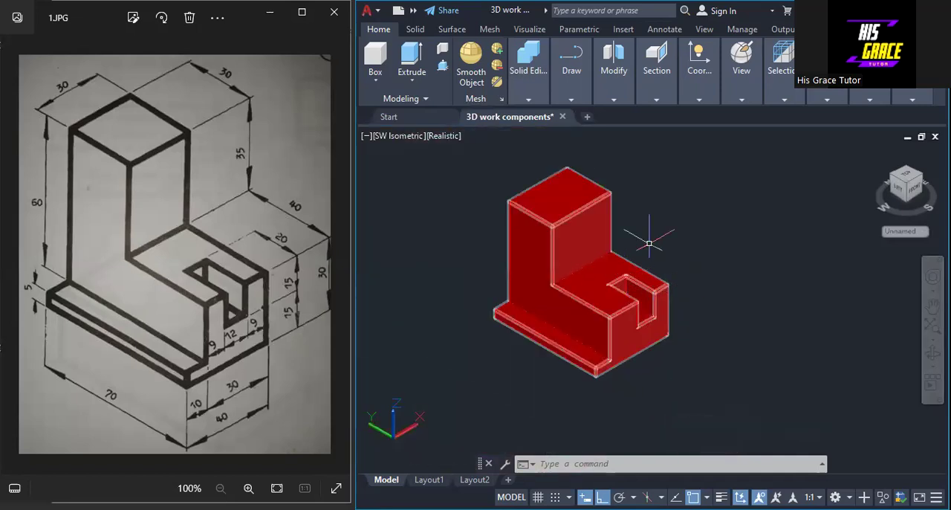